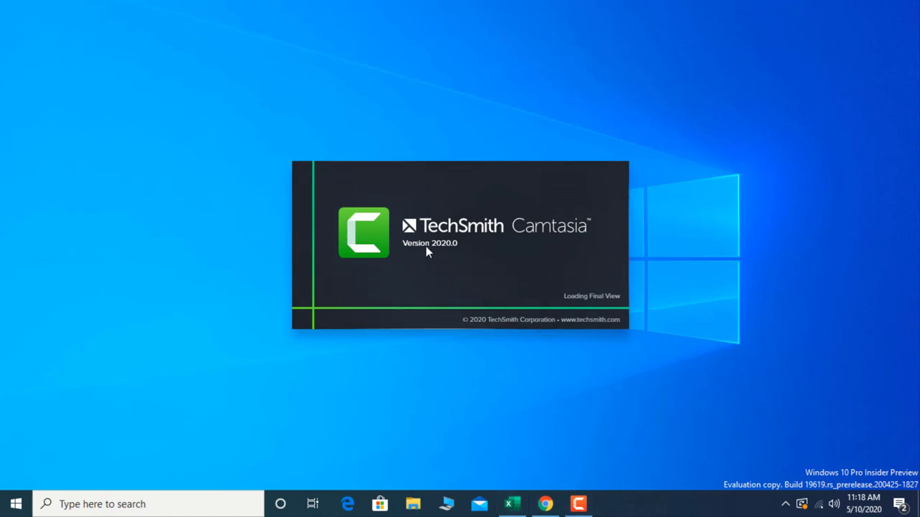
# Create a new project from the Camtasia 2020 Default Template.
pyautogui.click(577, 505)
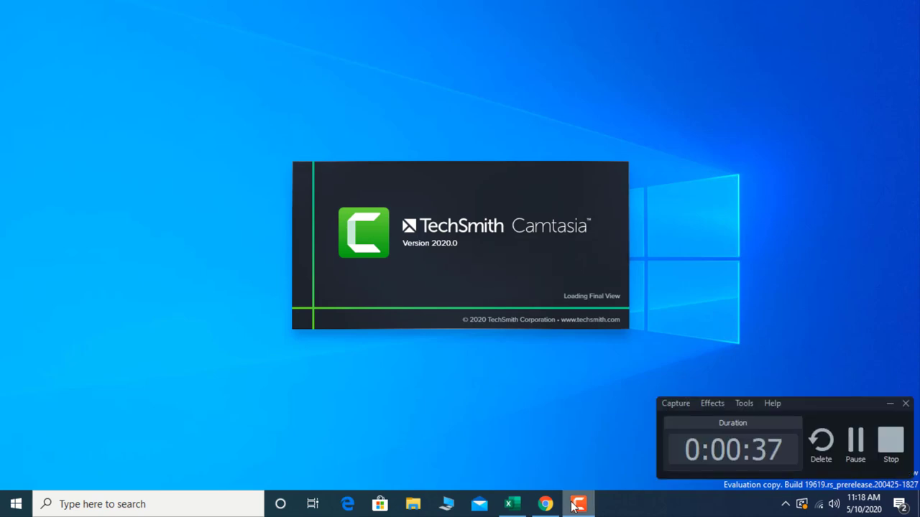
pyautogui.click(576, 505)
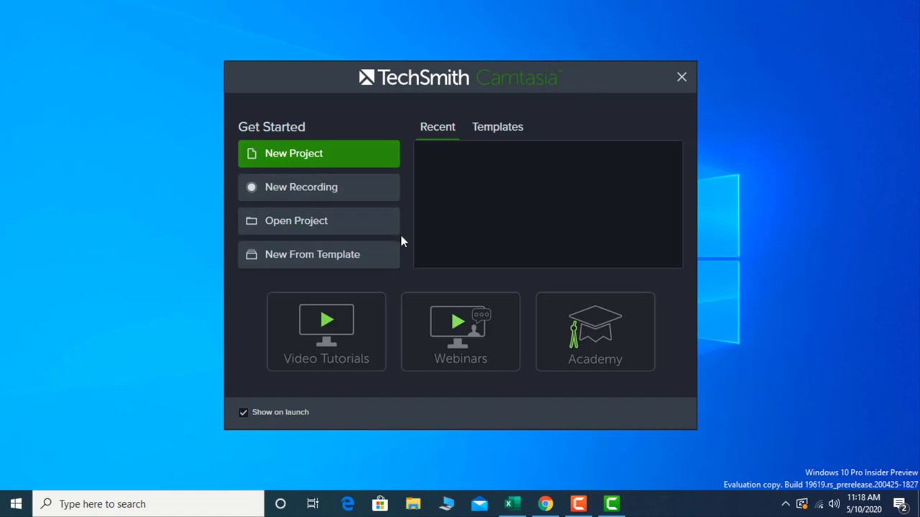
pyautogui.click(324, 255)
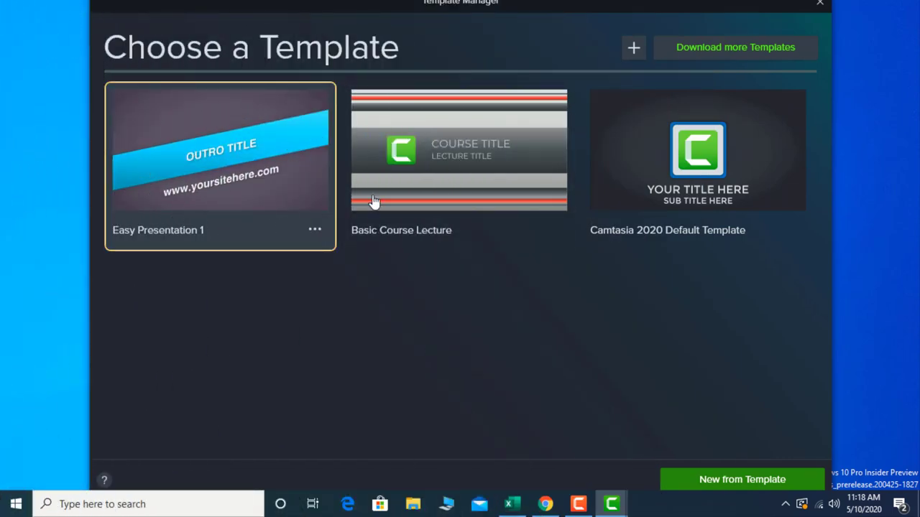
pyautogui.click(625, 193)
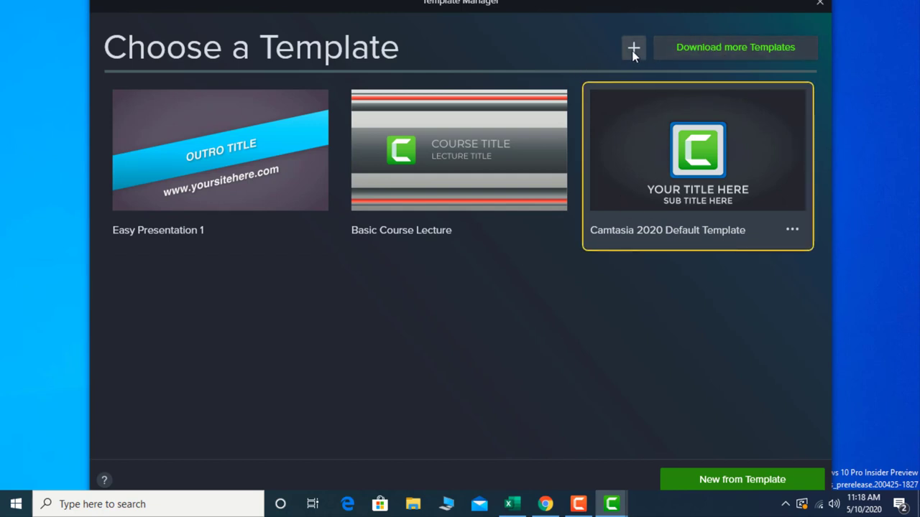
pyautogui.click(714, 480)
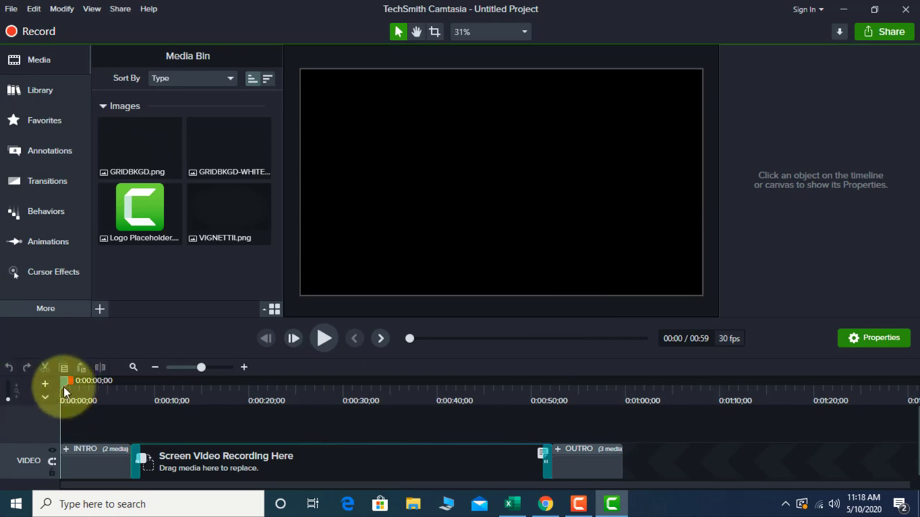
# Import the screen recording Rec 03-09-20 from the Camtasia folder in Documents into the project's media.
pyautogui.moveTo(63, 387); pyautogui.dragTo(185, 405)
pyautogui.click(197, 465)
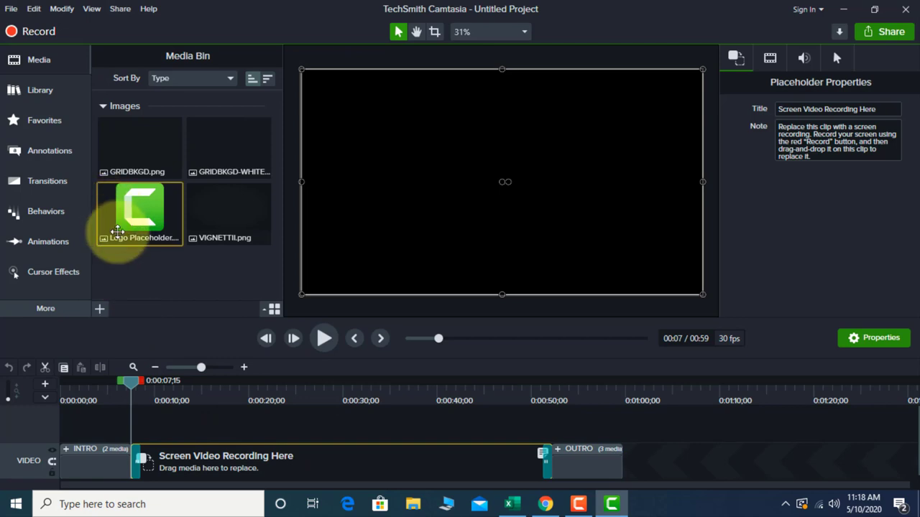
pyautogui.click(100, 310)
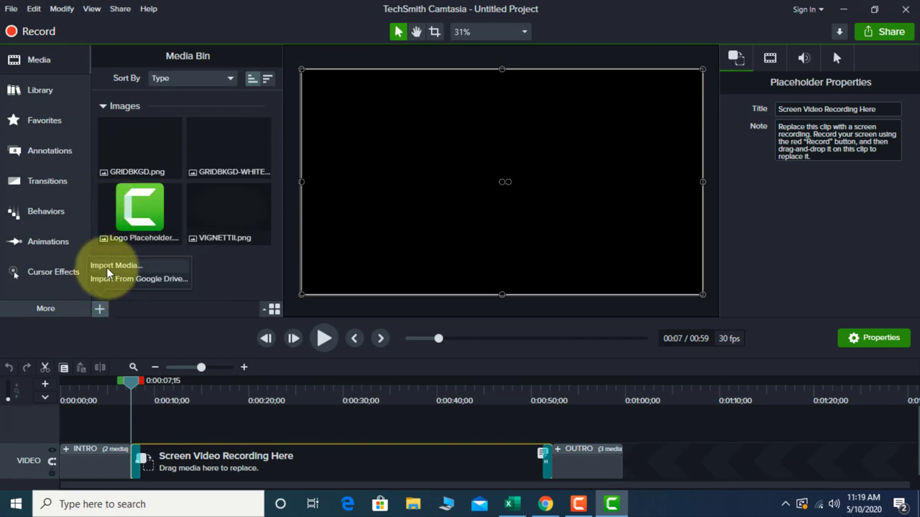
pyautogui.click(107, 268)
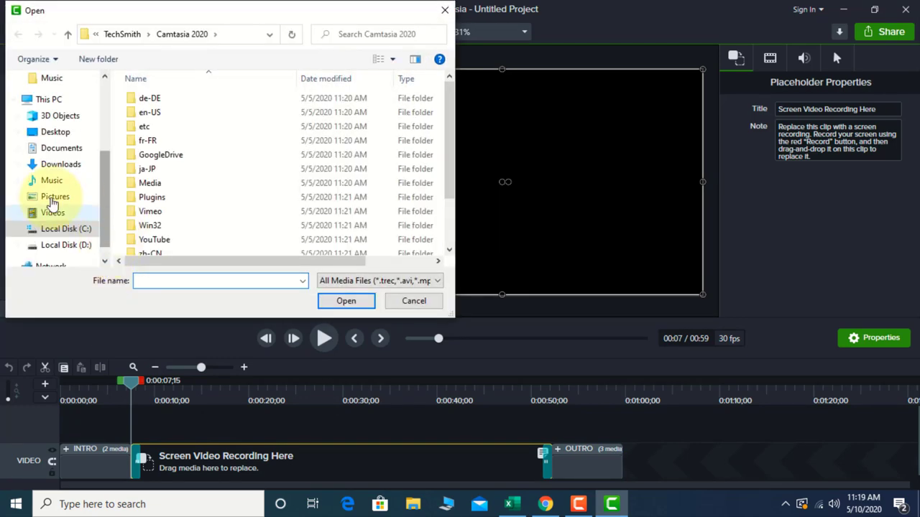
pyautogui.click(52, 147)
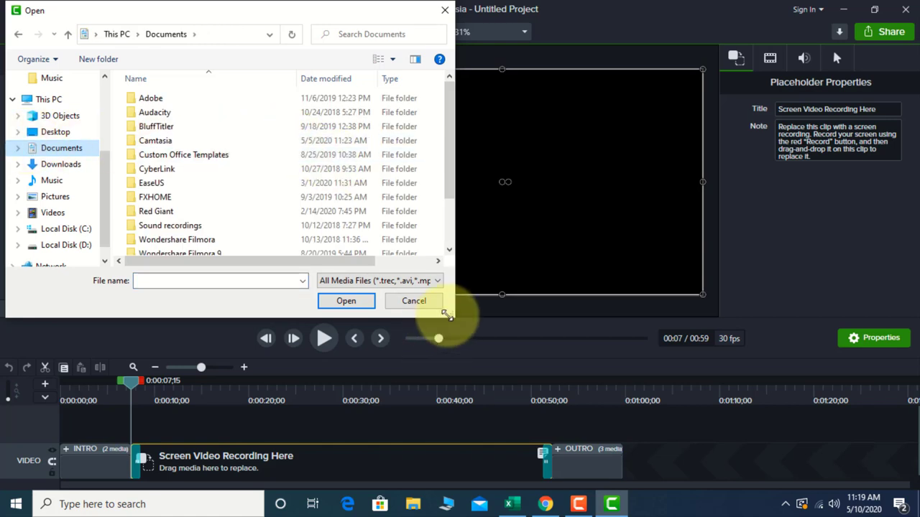
pyautogui.moveTo(452, 315); pyautogui.dragTo(679, 375)
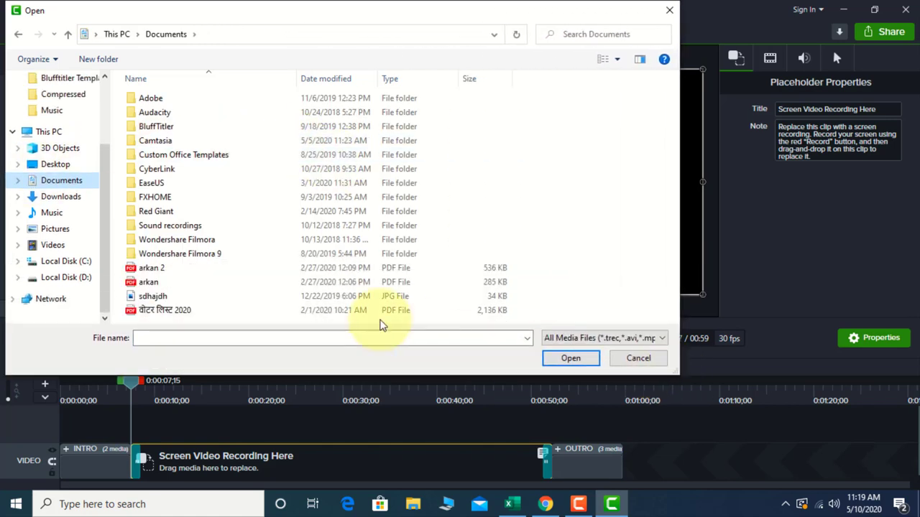
pyautogui.doubleClick(149, 141)
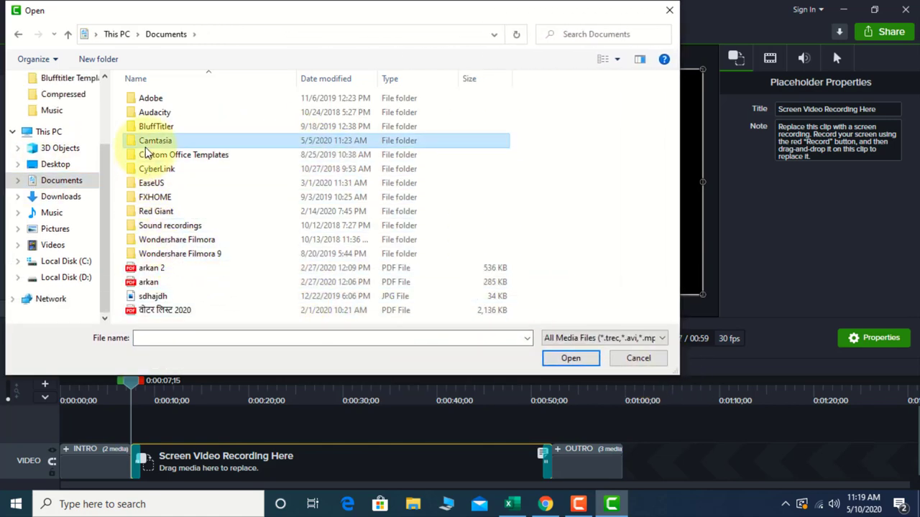
pyautogui.click(148, 142)
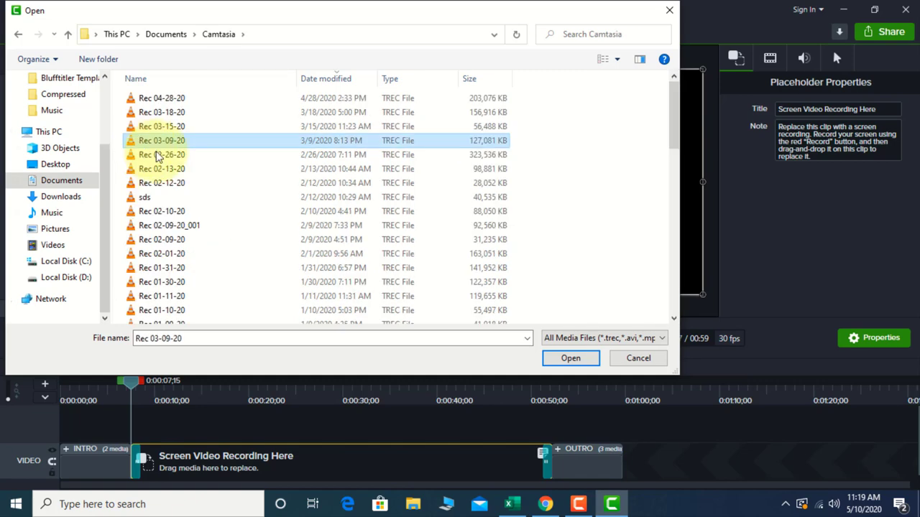
pyautogui.click(573, 358)
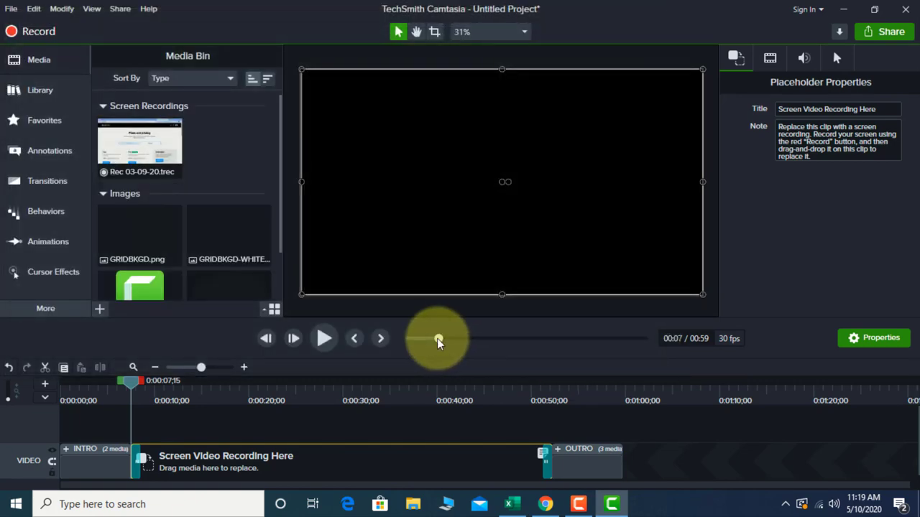
# Replace the "Screen Video Recording Here" placeholder on the timeline with Rec 03-09-20.trec, using Replace with Clip Speed.
pyautogui.moveTo(137, 154); pyautogui.dragTo(216, 453)
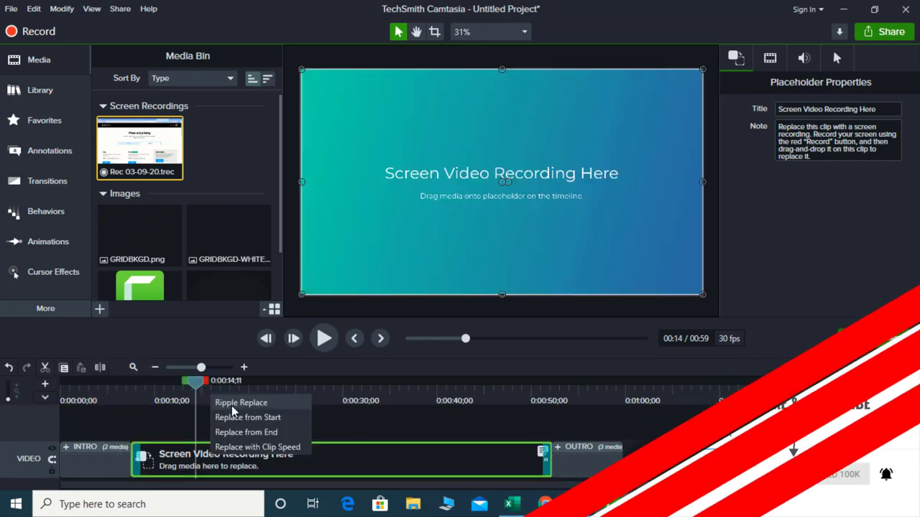
pyautogui.click(231, 404)
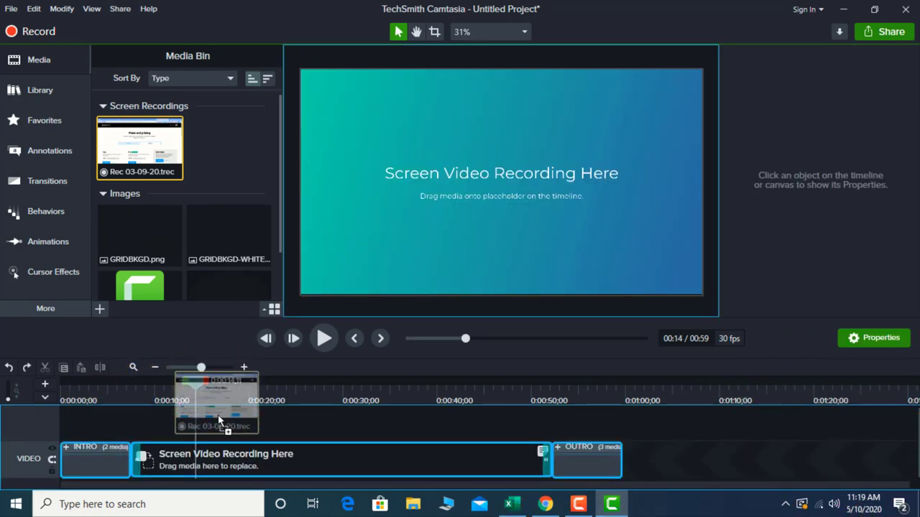
pyautogui.moveTo(140, 147); pyautogui.dragTo(199, 453)
pyautogui.moveTo(231, 413); pyautogui.dragTo(232, 414)
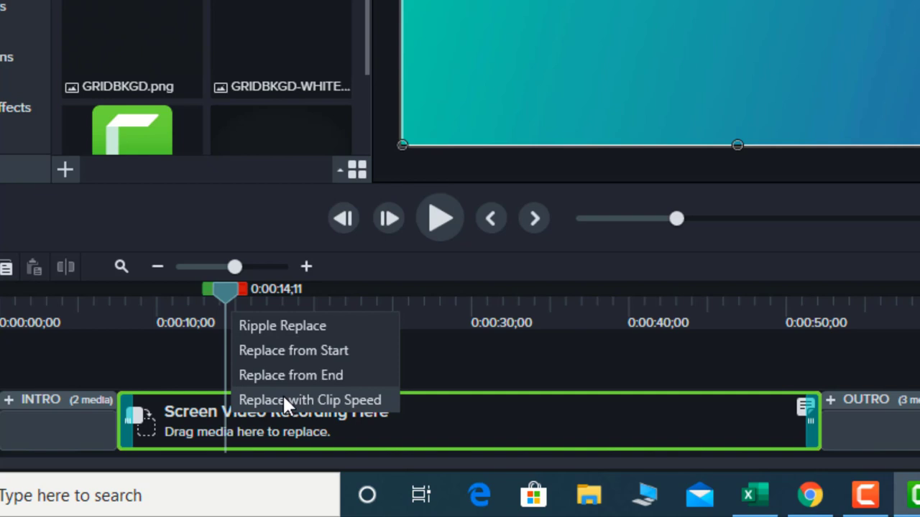
pyautogui.click(338, 401)
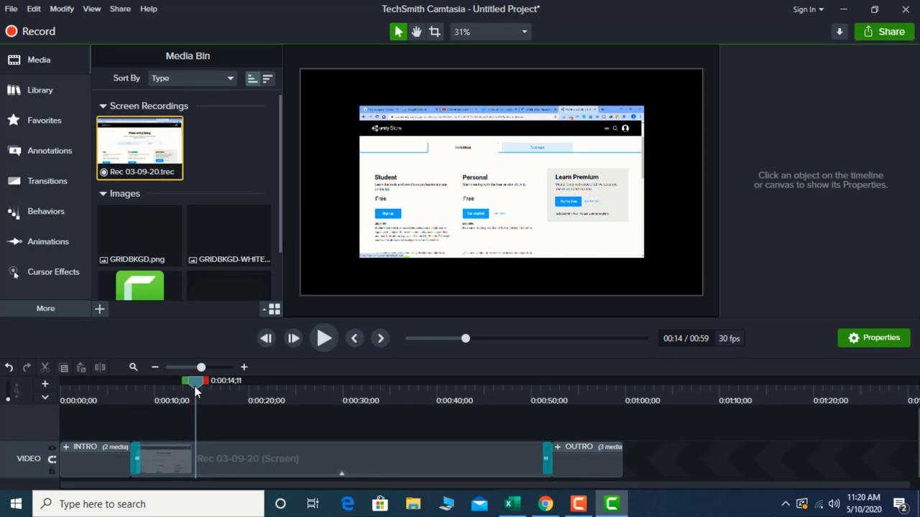
pyautogui.moveTo(194, 386); pyautogui.dragTo(194, 431)
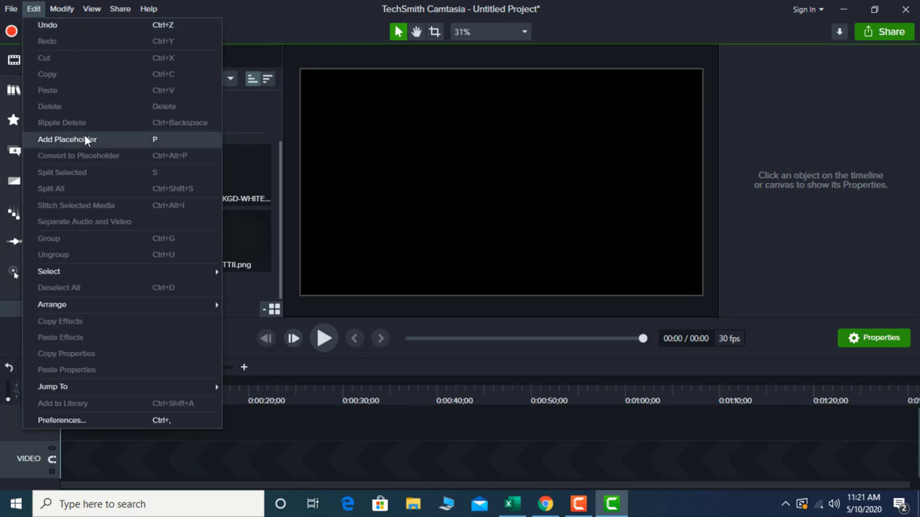
# Add a new placeholder to the empty VIDEO track and scrub through it to preview it.
pyautogui.click(85, 139)
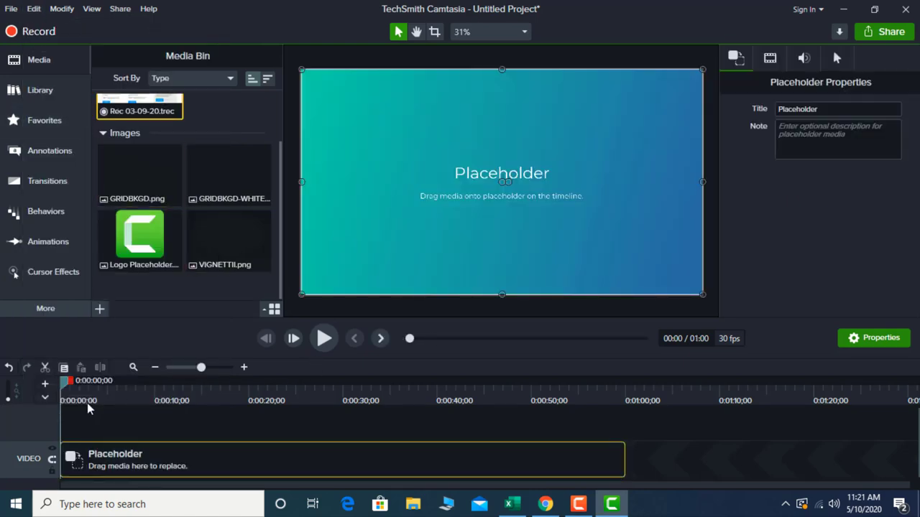
pyautogui.click(125, 399)
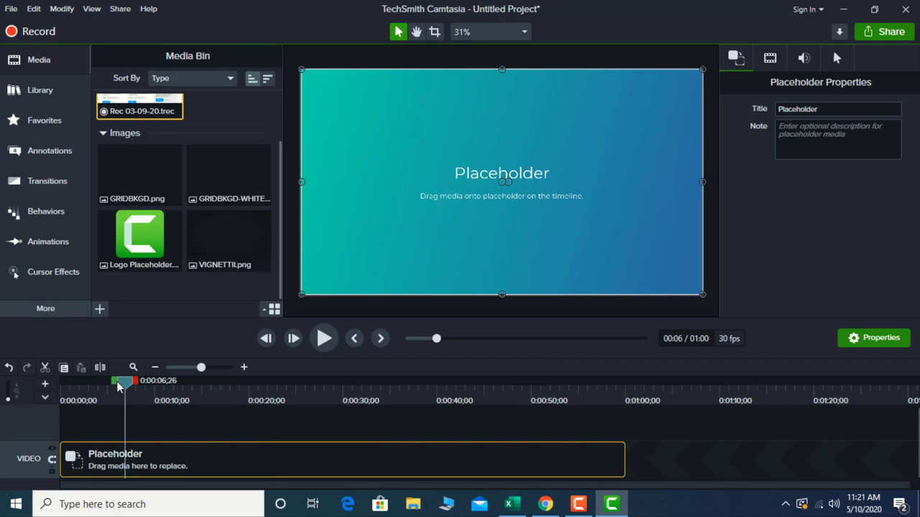
pyautogui.moveTo(126, 415); pyautogui.dragTo(365, 425)
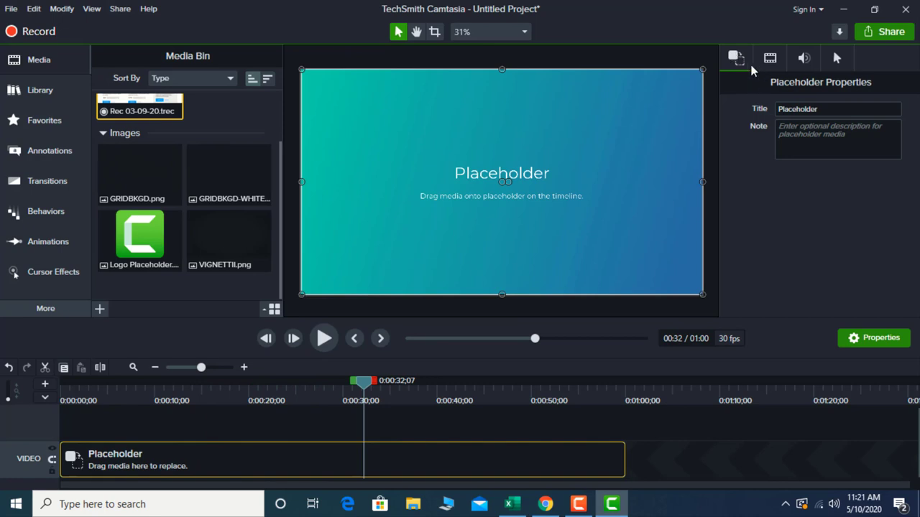
pyautogui.click(819, 135)
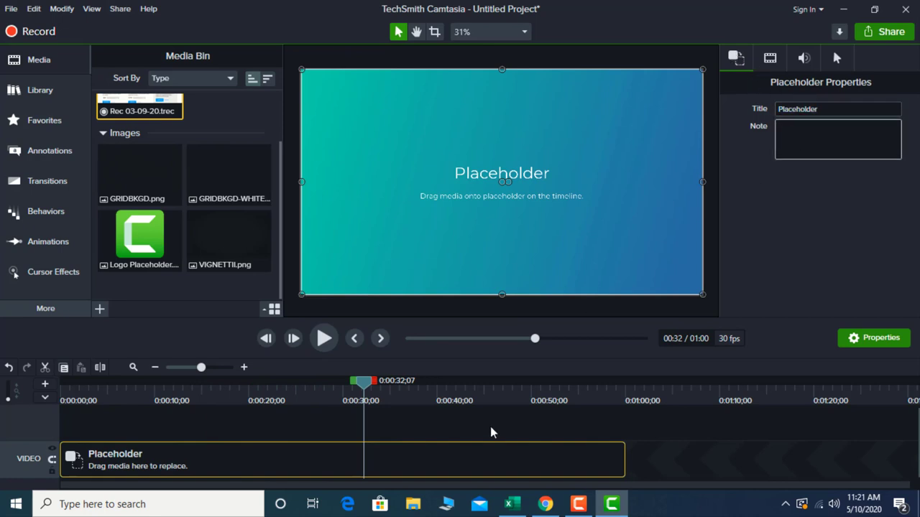
pyautogui.click(394, 464)
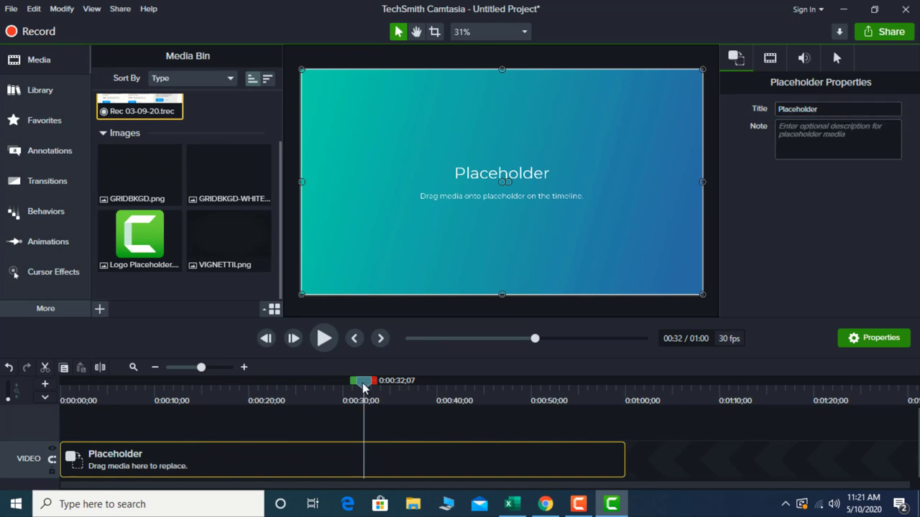
pyautogui.moveTo(365, 390); pyautogui.dragTo(455, 409)
pyautogui.moveTo(375, 412); pyautogui.dragTo(215, 416)
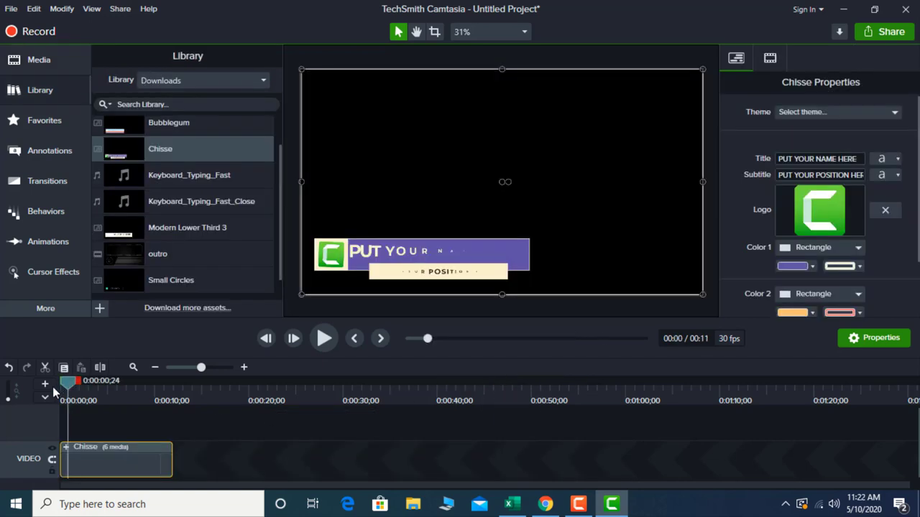
# Preview the Chisse lower third on the timeline and convert it to a placeholder.
pyautogui.moveTo(53, 386); pyautogui.dragTo(82, 435)
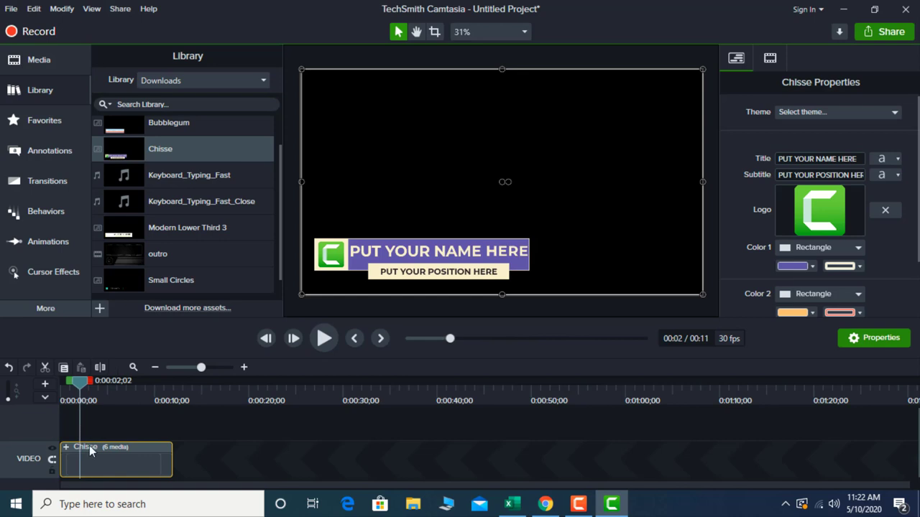
pyautogui.click(34, 10)
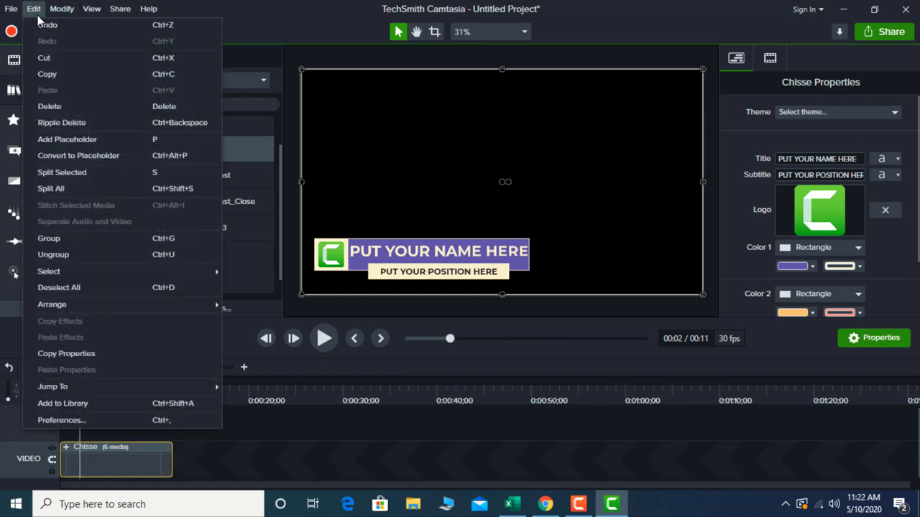
pyautogui.click(106, 156)
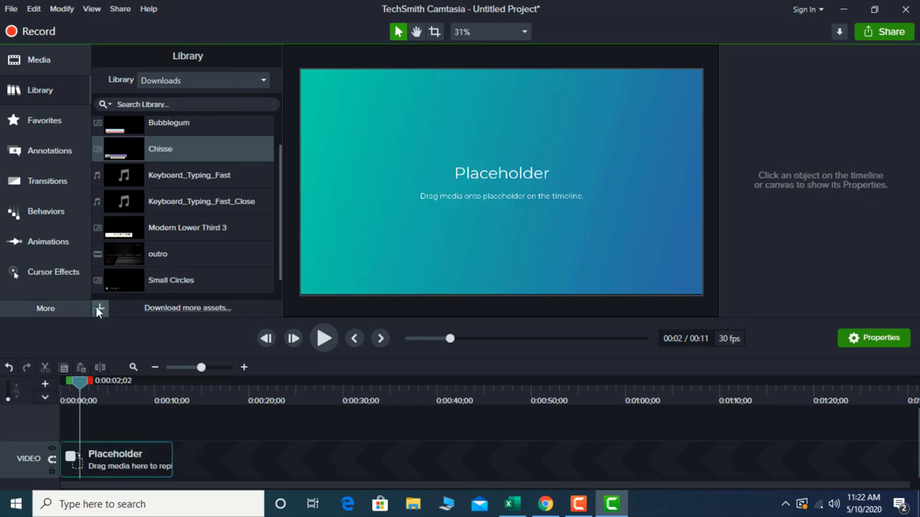
# Select the converted placeholder and examine its title and note properties.
pyautogui.click(120, 461)
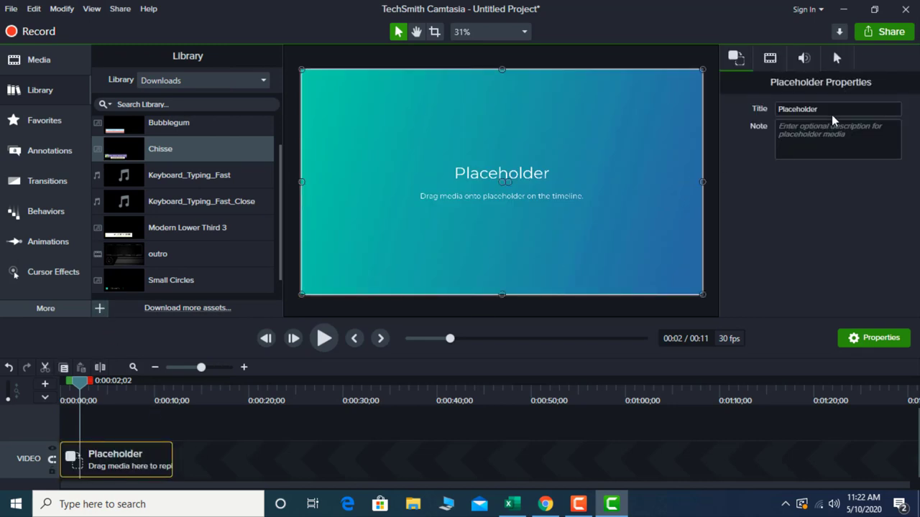
pyautogui.click(798, 111)
pyautogui.click(798, 111)
pyautogui.click(787, 141)
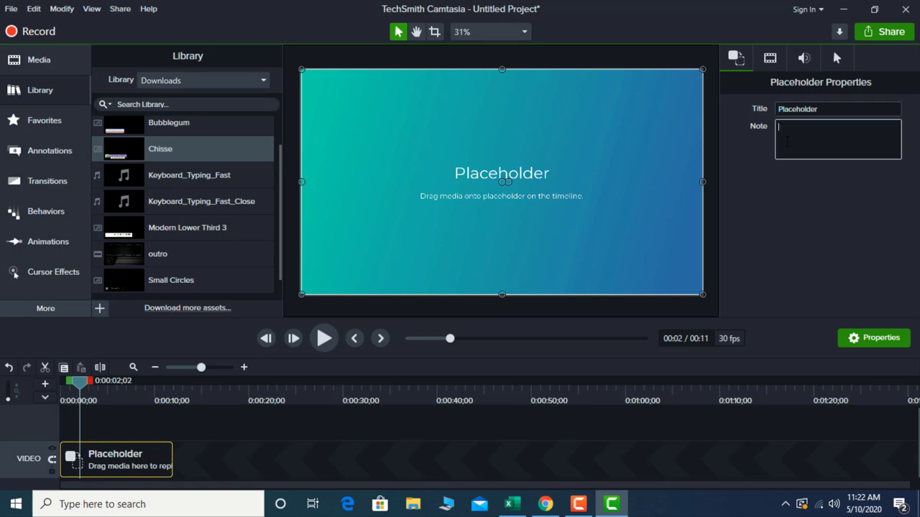
pyautogui.click(119, 454)
pyautogui.hotkey('ctrl', 'Home')
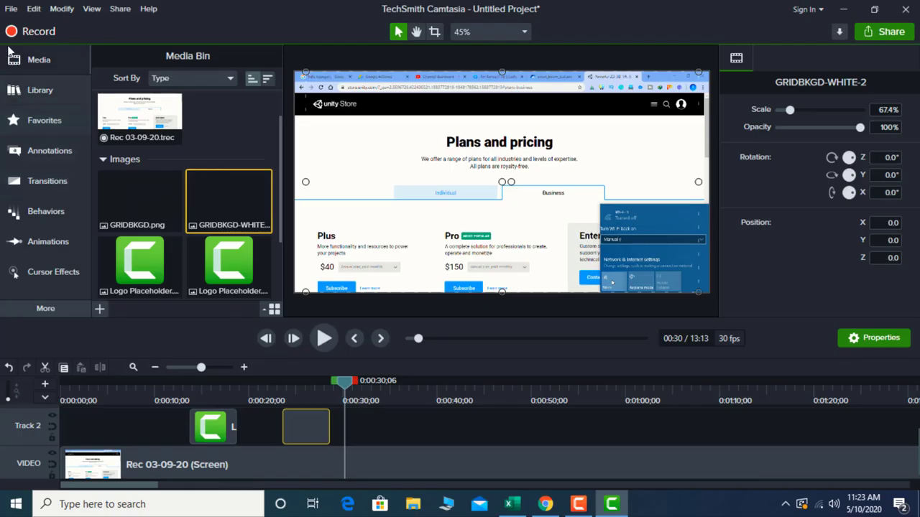
# Open Export Package and review the templates, themes, libraries and shortcuts that can be included, choosing the Easy Presentation 1 template.
pyautogui.click(11, 10)
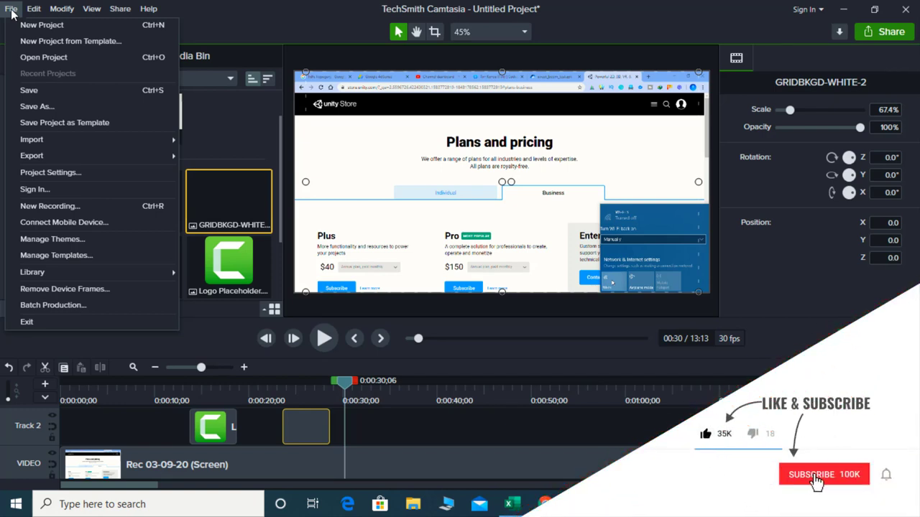
pyautogui.moveTo(154, 156)
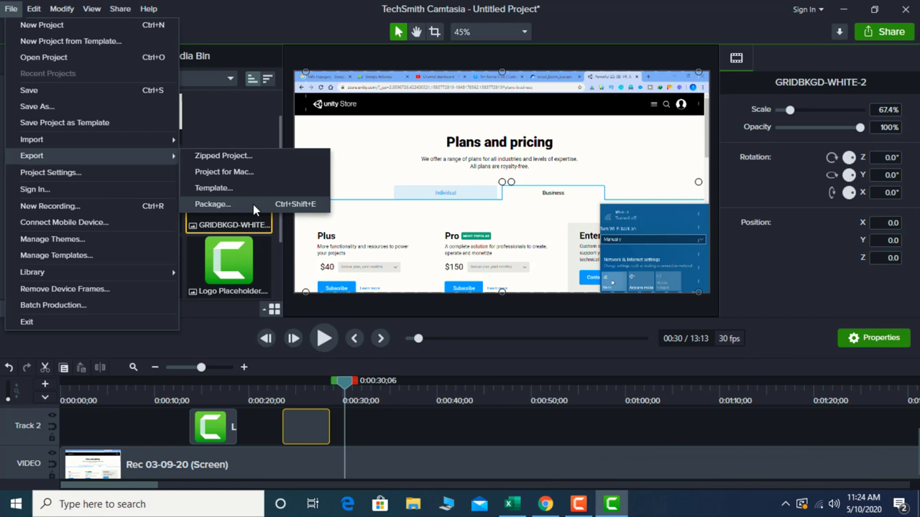
pyautogui.click(253, 204)
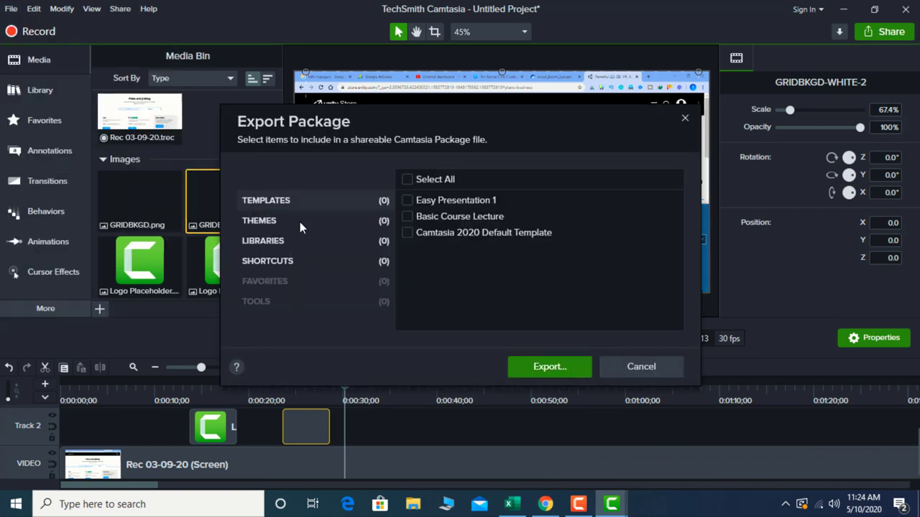
pyautogui.click(279, 227)
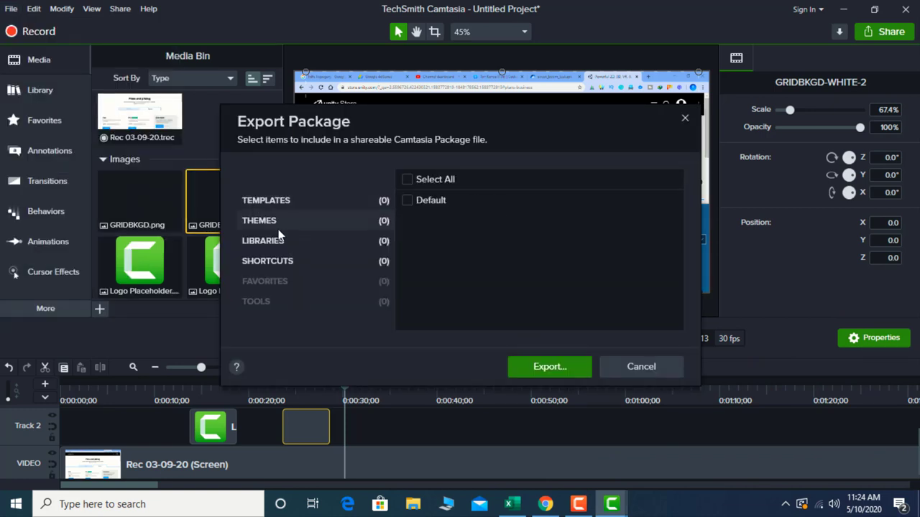
pyautogui.click(282, 242)
pyautogui.click(284, 261)
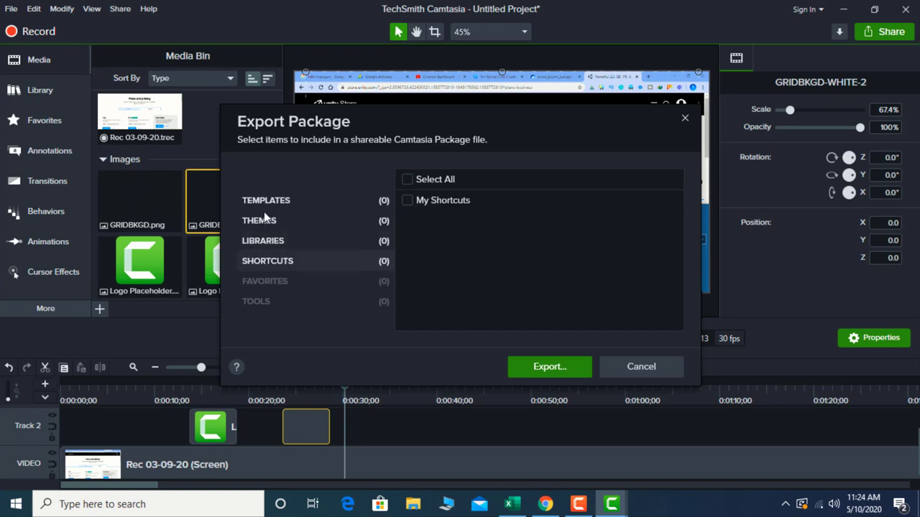
pyautogui.click(265, 201)
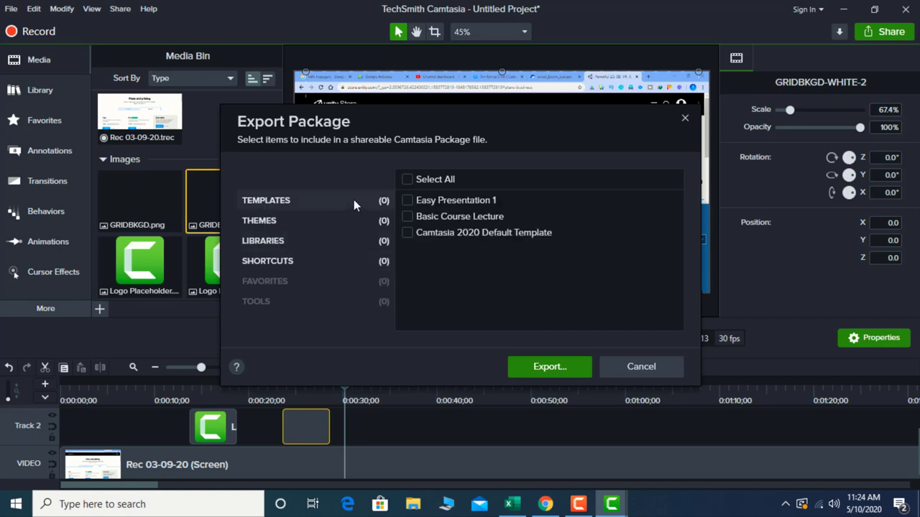
pyautogui.click(406, 200)
pyautogui.click(287, 242)
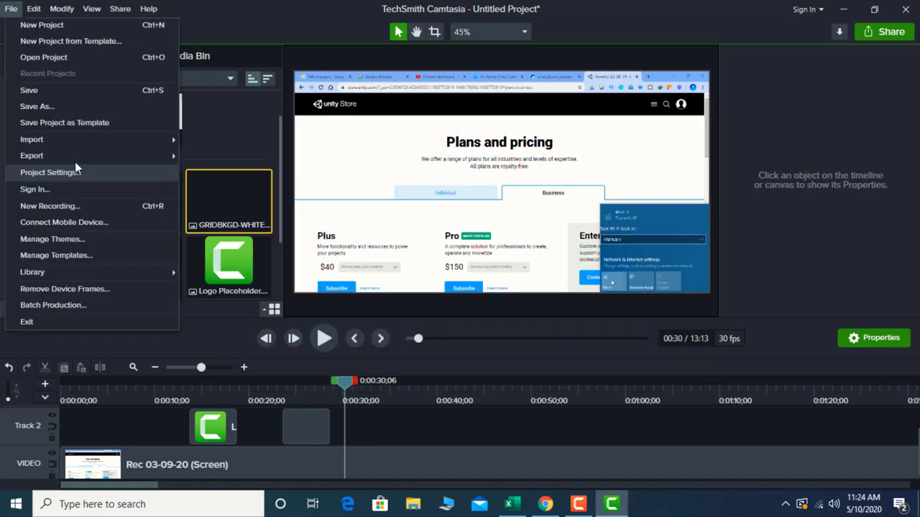
# Open the Import Package file browser and close it without choosing a package file.
pyautogui.moveTo(121, 140)
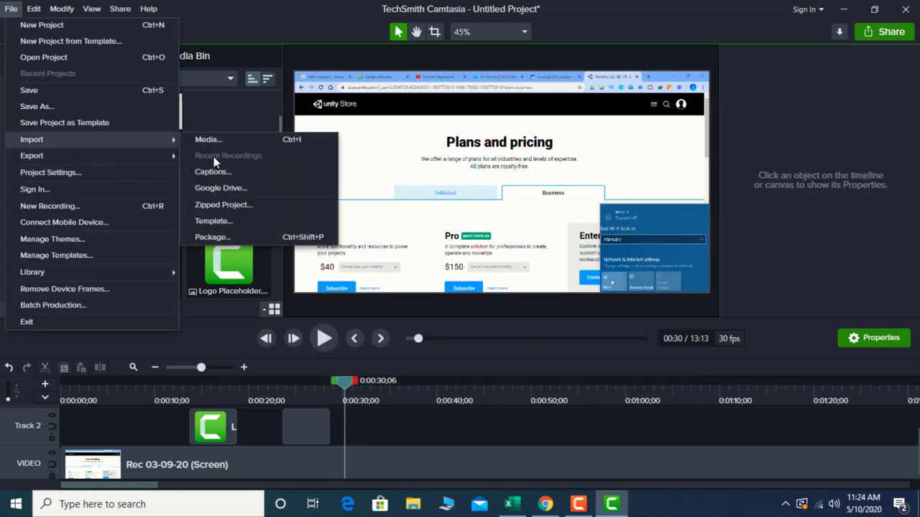
pyautogui.click(223, 239)
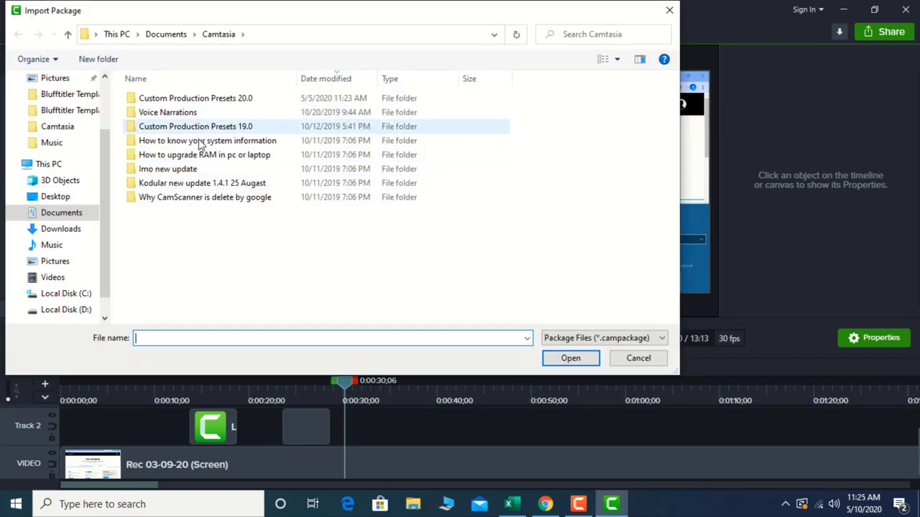
pyautogui.click(668, 11)
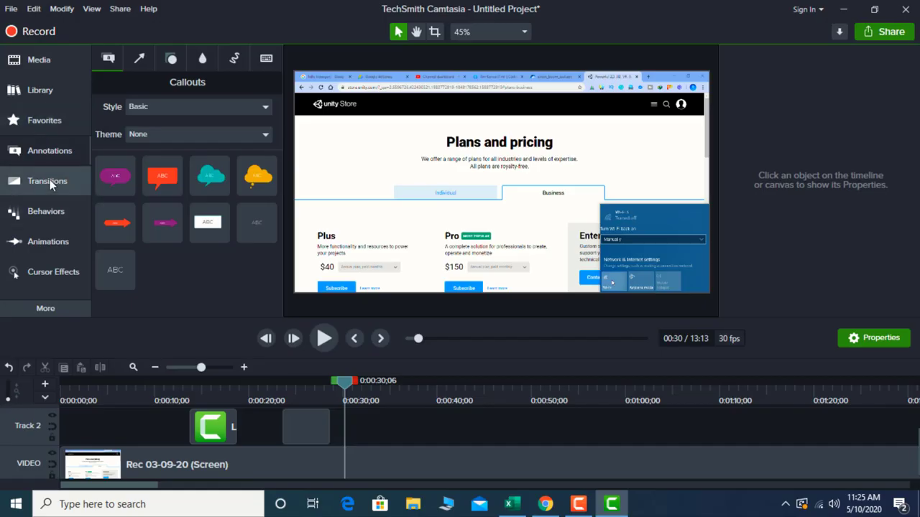
# Mark the Fade and Fly In behaviors, Custom and Full Opacity animations, and Cursor Highlight effect as favorites, and show the favorites collection.
pyautogui.click(46, 208)
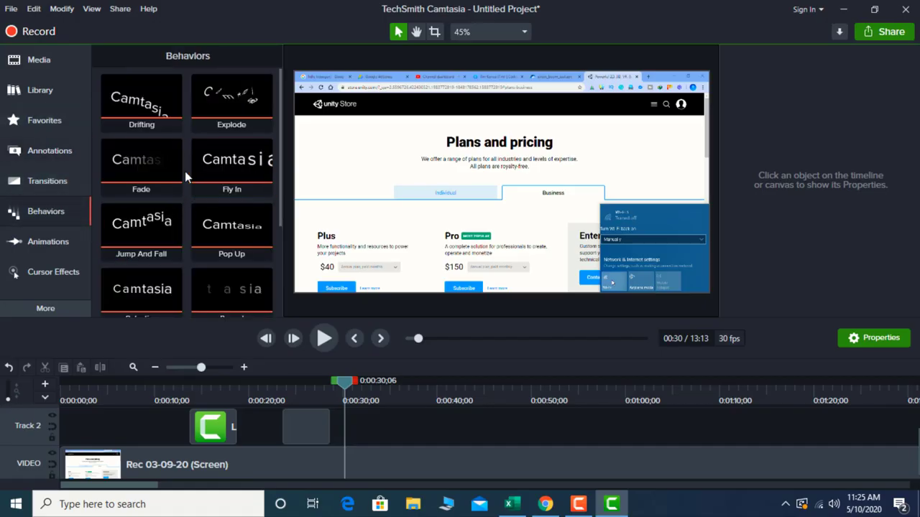
pyautogui.moveTo(158, 157)
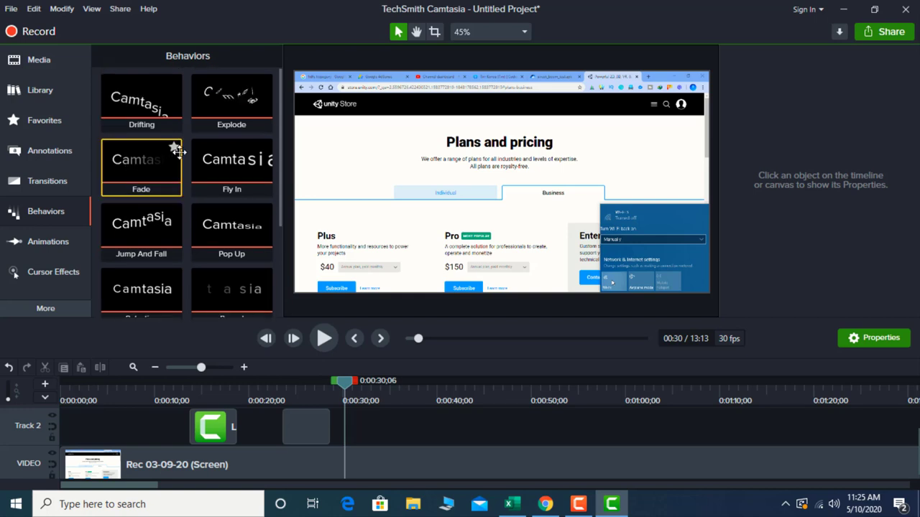
pyautogui.click(176, 149)
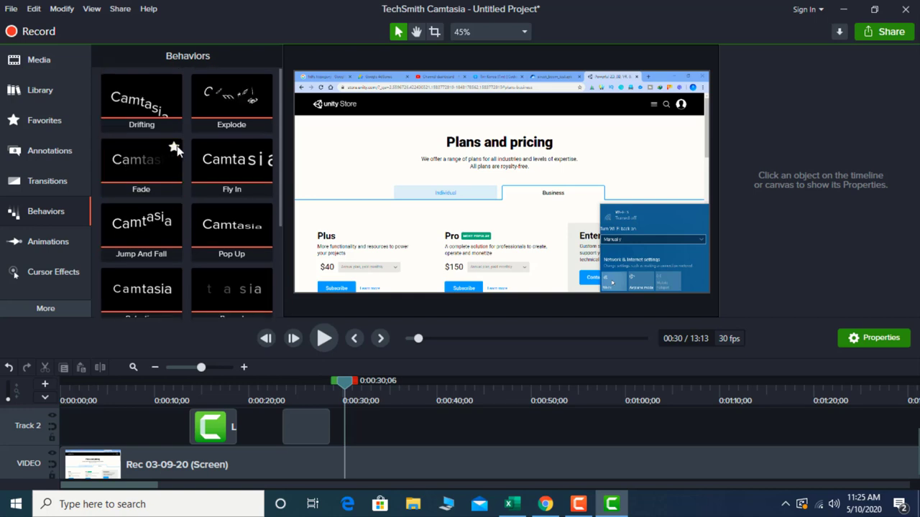
pyautogui.click(263, 147)
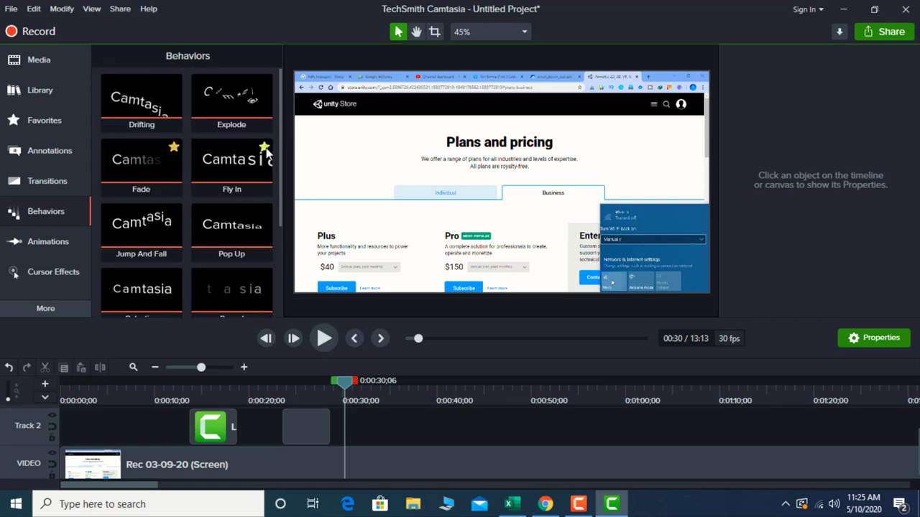
pyautogui.click(41, 245)
pyautogui.click(214, 56)
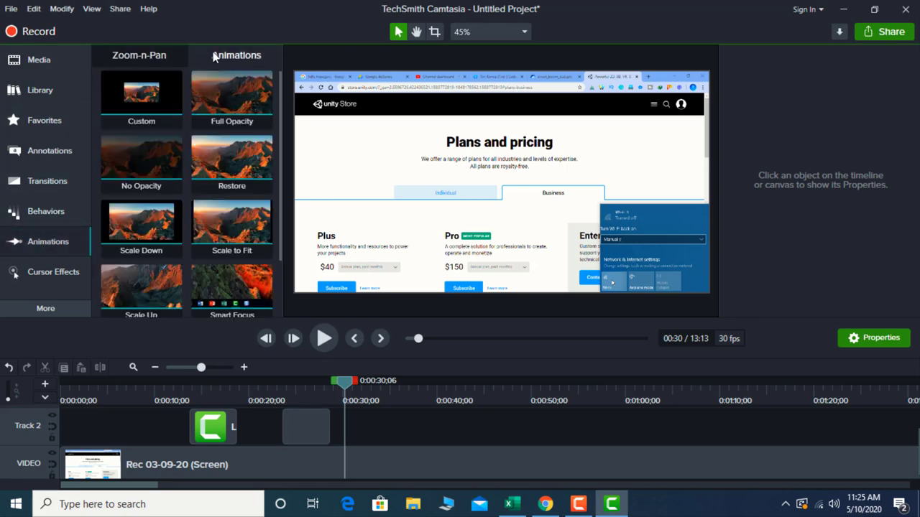
pyautogui.click(53, 271)
pyautogui.click(40, 122)
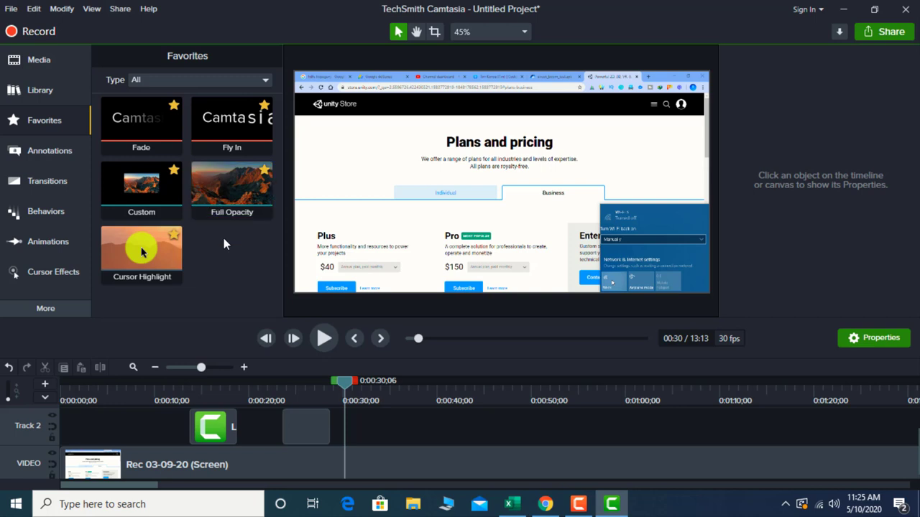
# Apply the favorite Full Opacity animation to the placeholder on Track 2 and the Custom animation to the logo clip.
pyautogui.moveTo(216, 197); pyautogui.dragTo(294, 424)
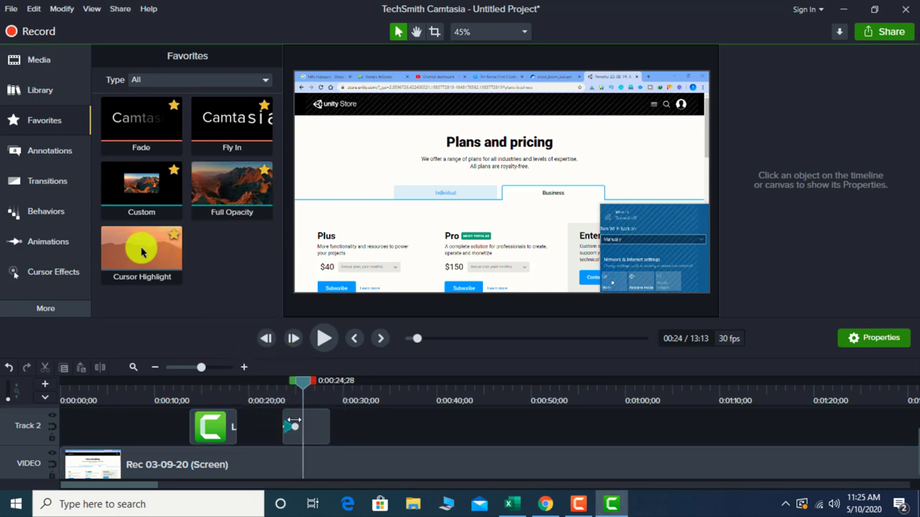
pyautogui.moveTo(142, 188); pyautogui.dragTo(201, 429)
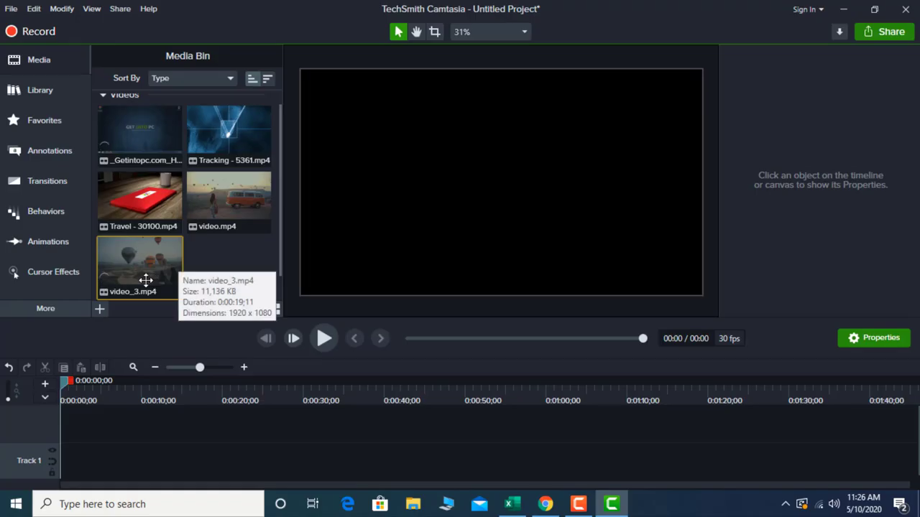
# Place video_3.mp4 and video.mp4 with gaps on Track 1, and enable the magnetic track to close them.
pyautogui.moveTo(143, 277); pyautogui.dragTo(86, 470)
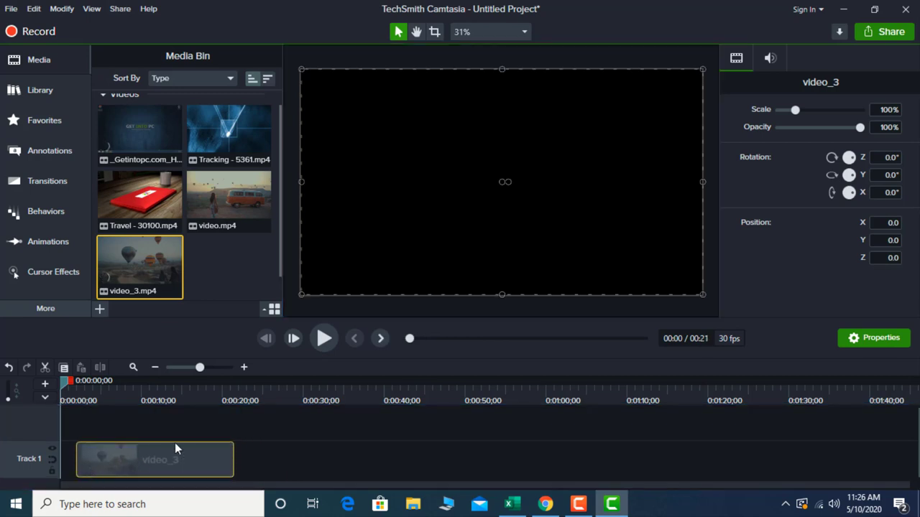
pyautogui.moveTo(228, 205); pyautogui.dragTo(265, 466)
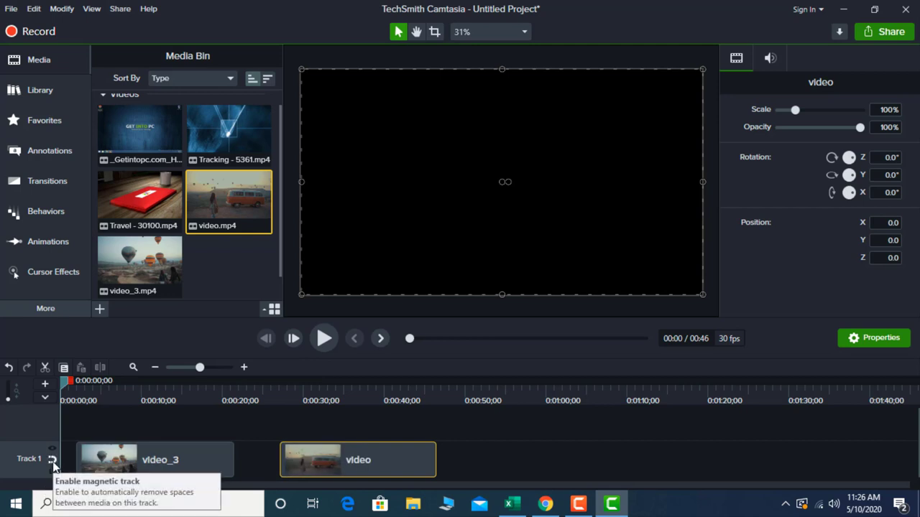
pyautogui.click(53, 461)
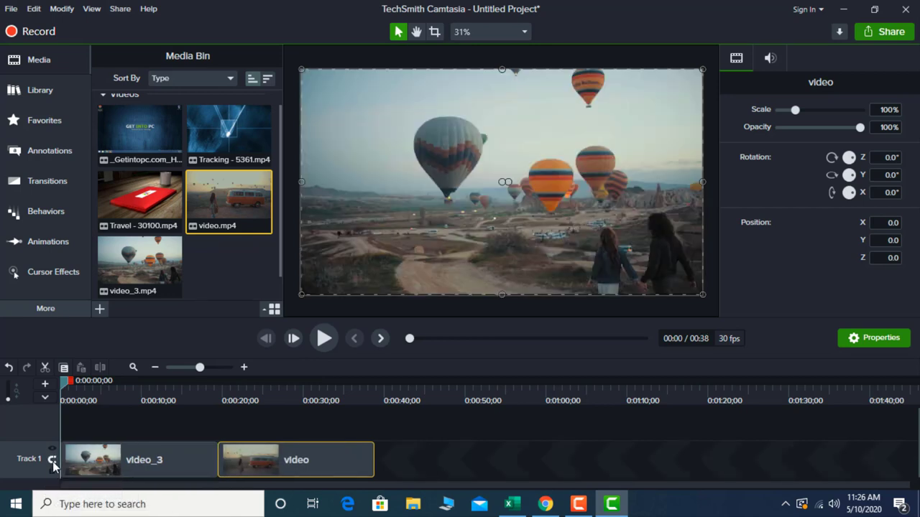
# Try to move the video clip away from video_3 on the magnetic Track 1.
pyautogui.moveTo(228, 474); pyautogui.dragTo(298, 466)
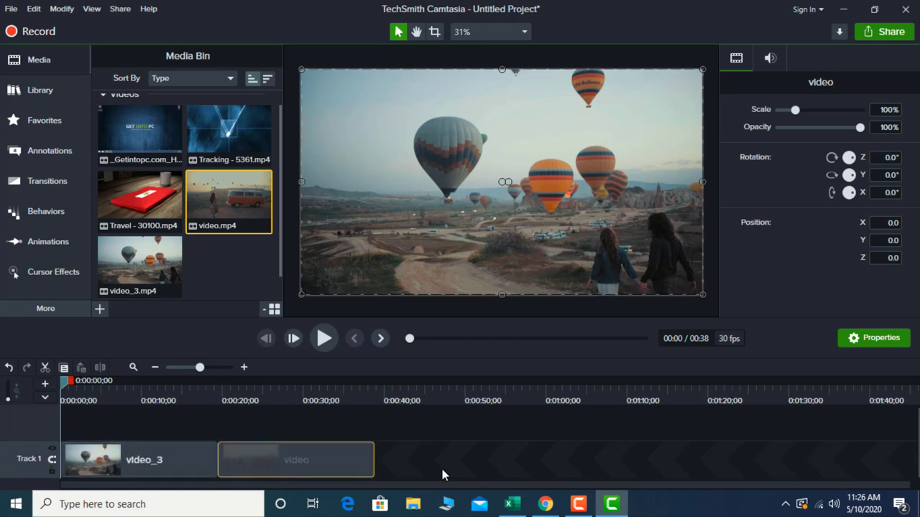
pyautogui.moveTo(442, 470); pyautogui.dragTo(439, 462)
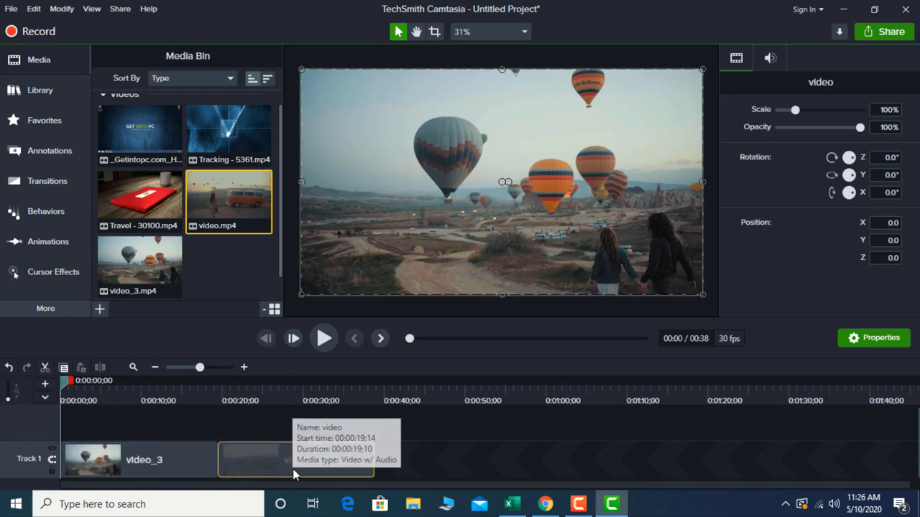
pyautogui.moveTo(293, 468); pyautogui.dragTo(325, 464)
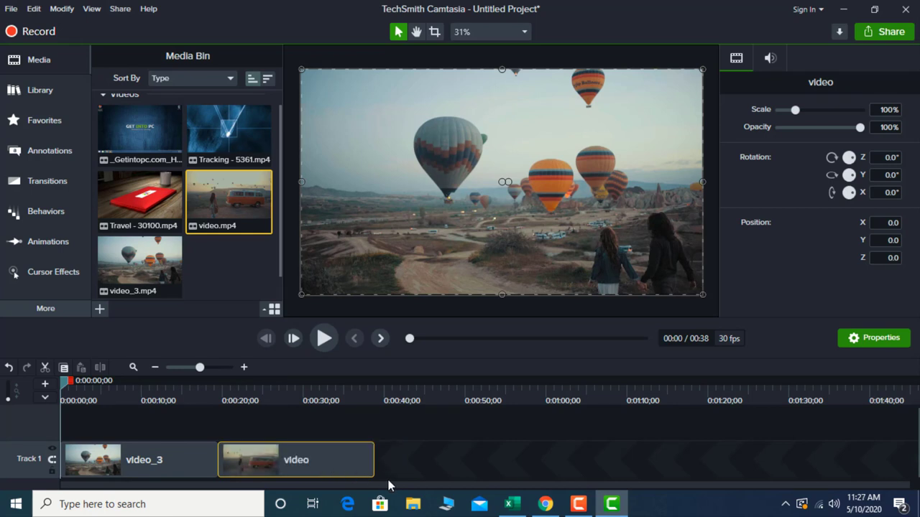
pyautogui.press('c')
pyautogui.moveTo(400, 475); pyautogui.dragTo(374, 458)
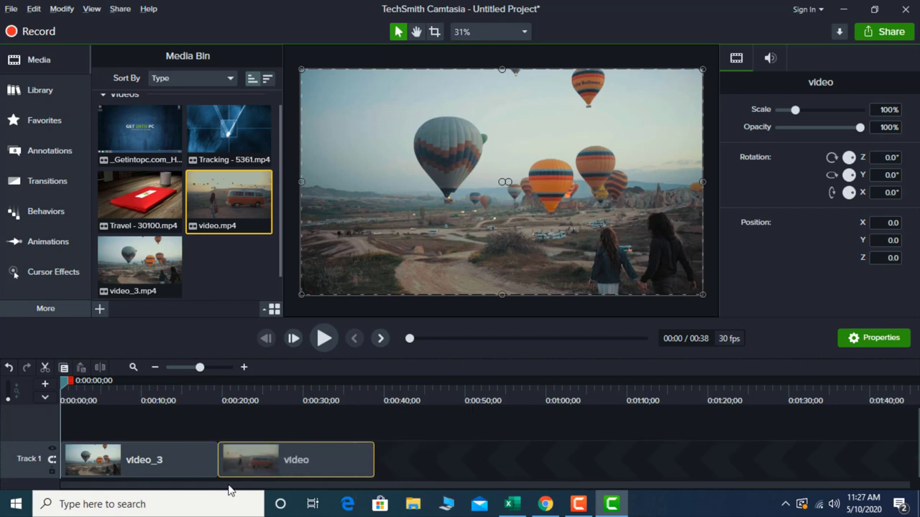
# Trim the video_3 and video clips to about 17 seconds each on Track 1, and disable the magnetic track.
pyautogui.click(199, 467)
pyautogui.moveTo(219, 460)
pyautogui.mouseDown()
pyautogui.moveTo(142, 459)
pyautogui.moveTo(242, 470)
pyautogui.moveTo(108, 463)
pyautogui.moveTo(282, 457)
pyautogui.moveTo(224, 463)
pyautogui.mouseUp()
pyautogui.click(230, 464)
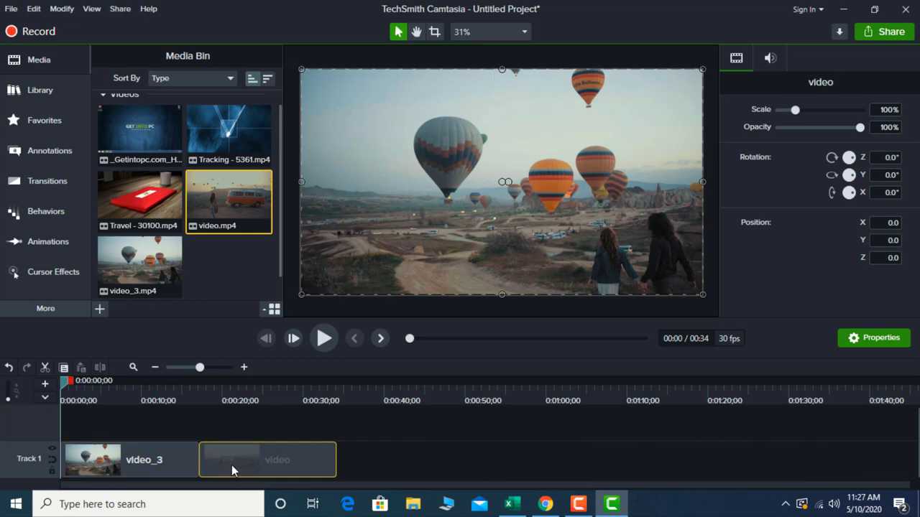
# Try moving the video clip away from video_3, place the playhead at 0:00:10;05, and undo the clip move.
pyautogui.moveTo(284, 462); pyautogui.dragTo(374, 460)
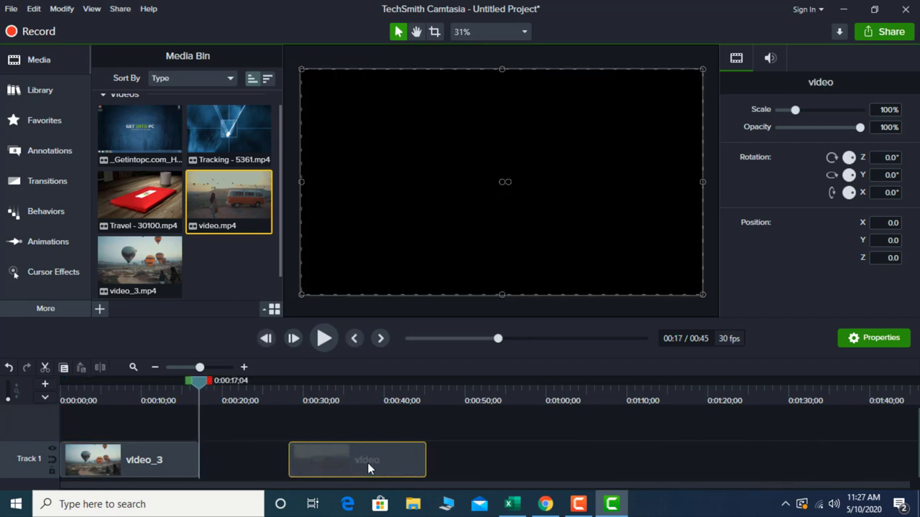
pyautogui.click(145, 413)
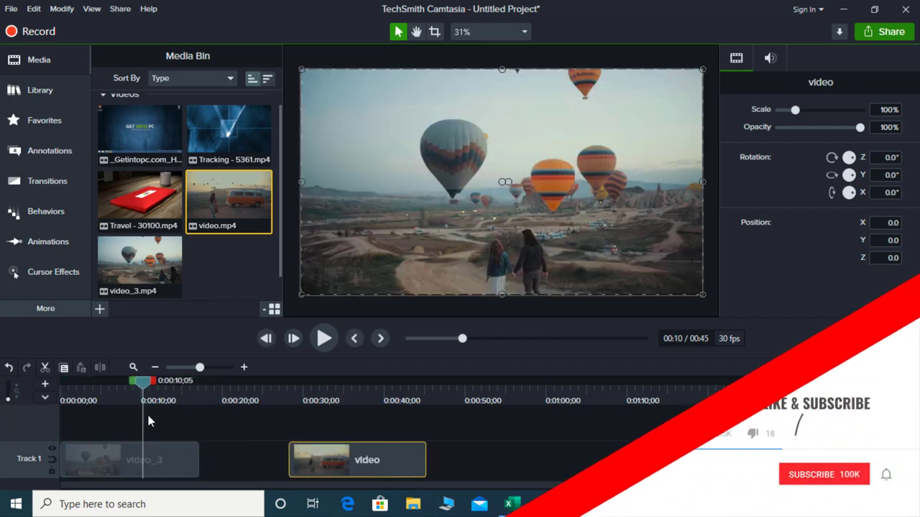
pyautogui.hotkey('ctrl', 'z')
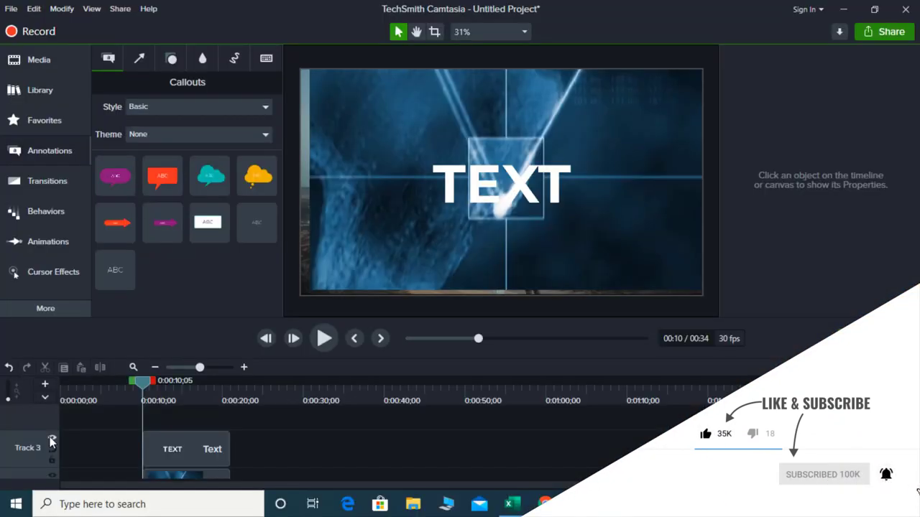
# Switch the track matte mode of Track 3 through Alpha and Alpha Invert, ending on Luminosity.
pyautogui.click(51, 441)
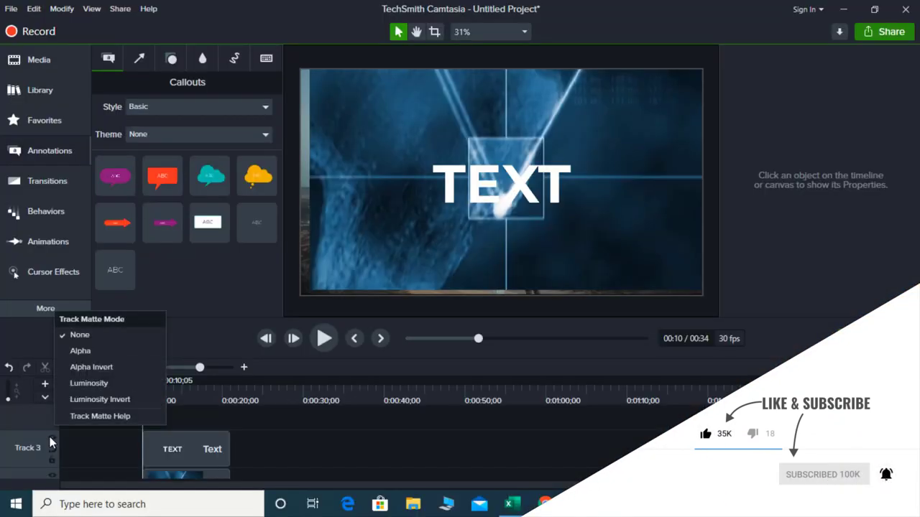
pyautogui.click(98, 349)
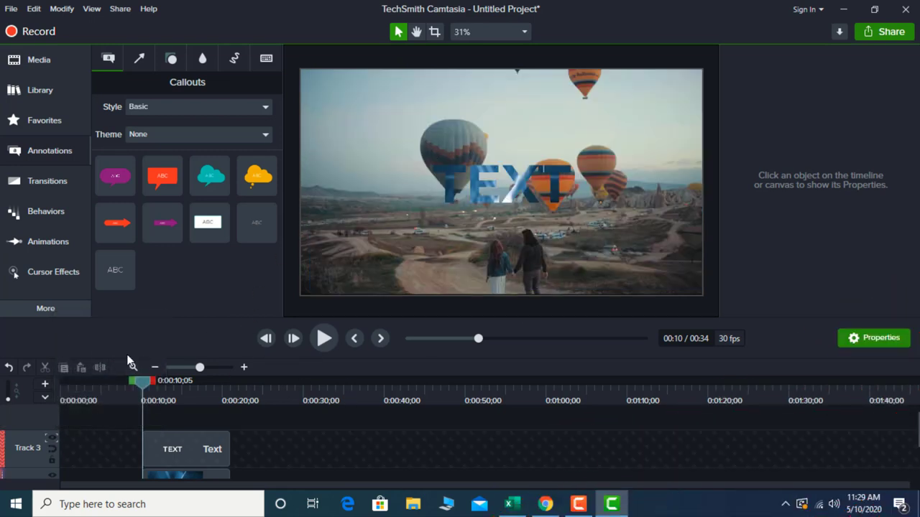
pyautogui.click(52, 438)
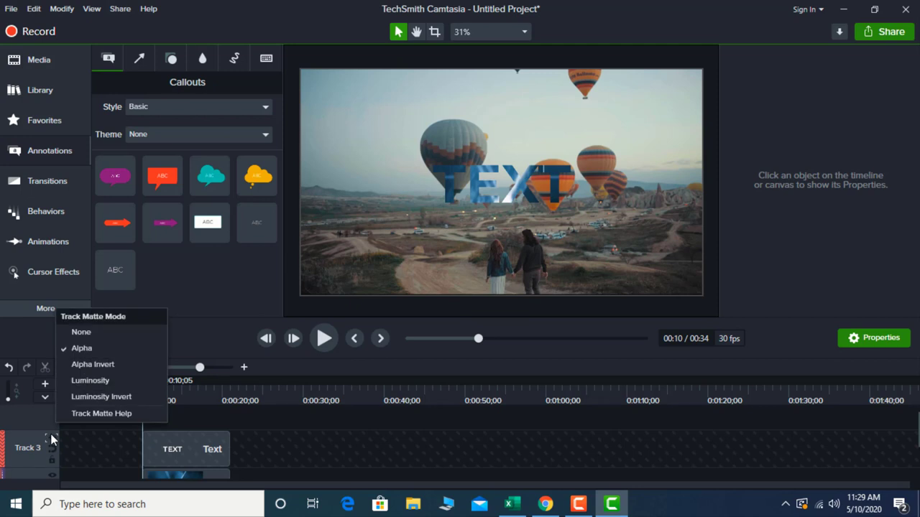
pyautogui.click(107, 364)
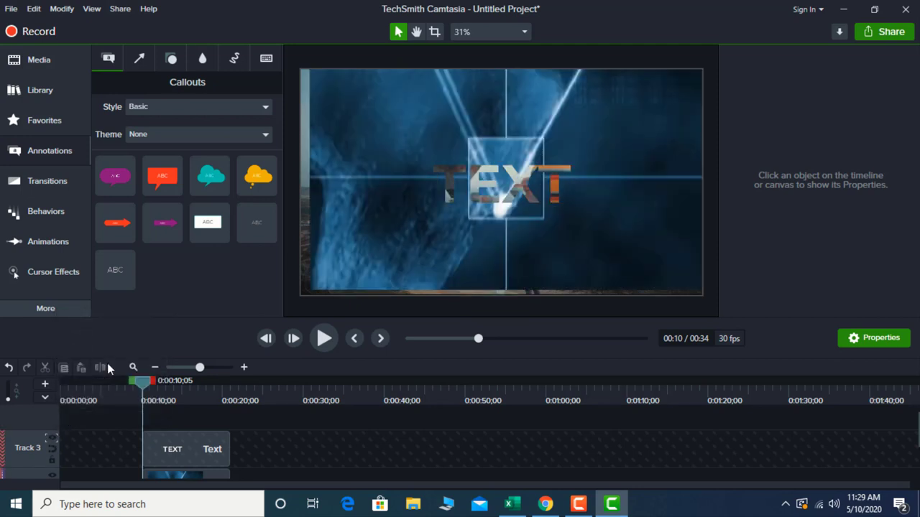
pyautogui.click(51, 440)
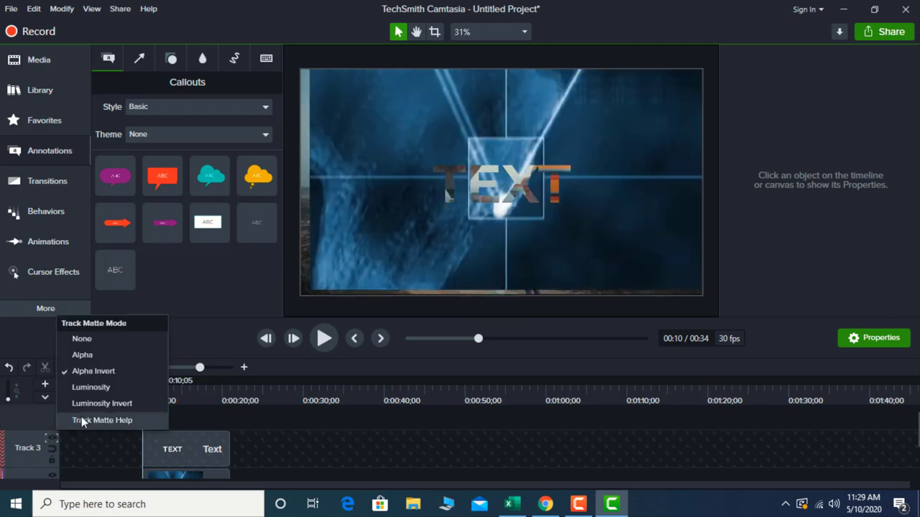
pyautogui.click(108, 388)
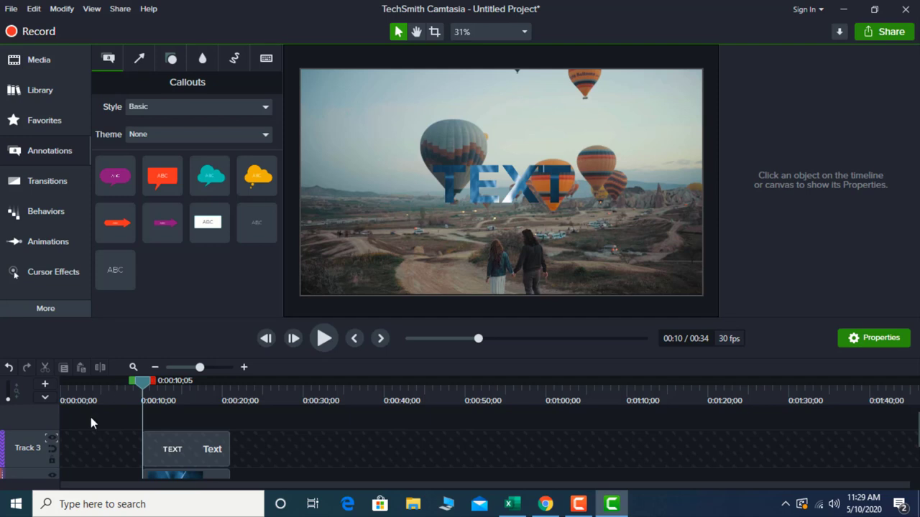
# Switch the track matte mode of Track 3 to Luminosity Invert, and set it back to None.
pyautogui.click(50, 439)
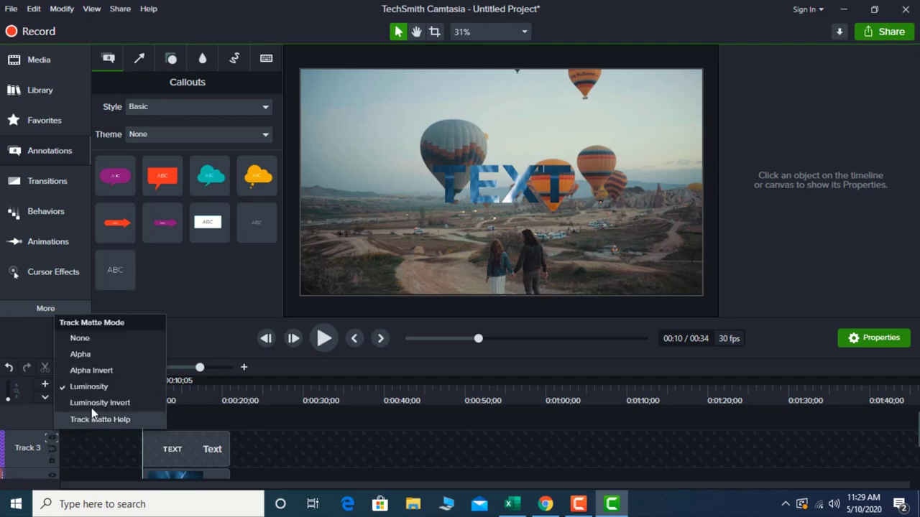
pyautogui.click(92, 403)
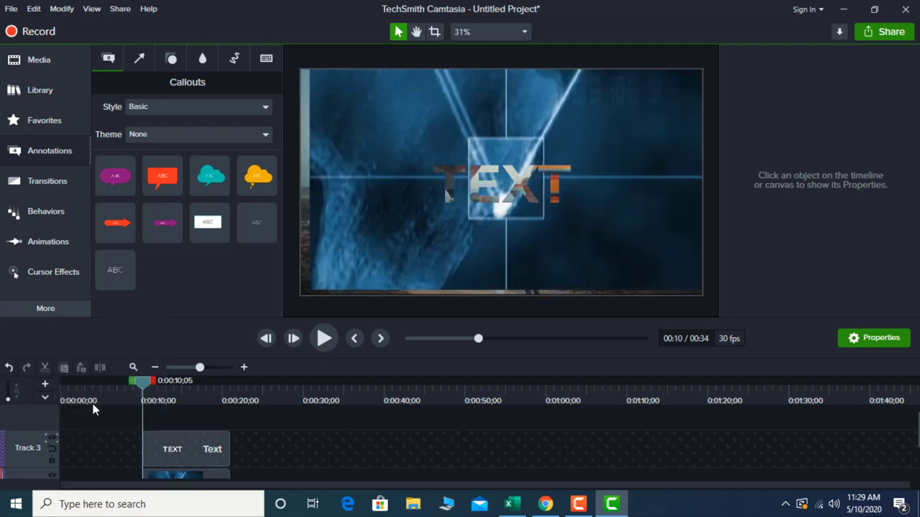
pyautogui.click(52, 439)
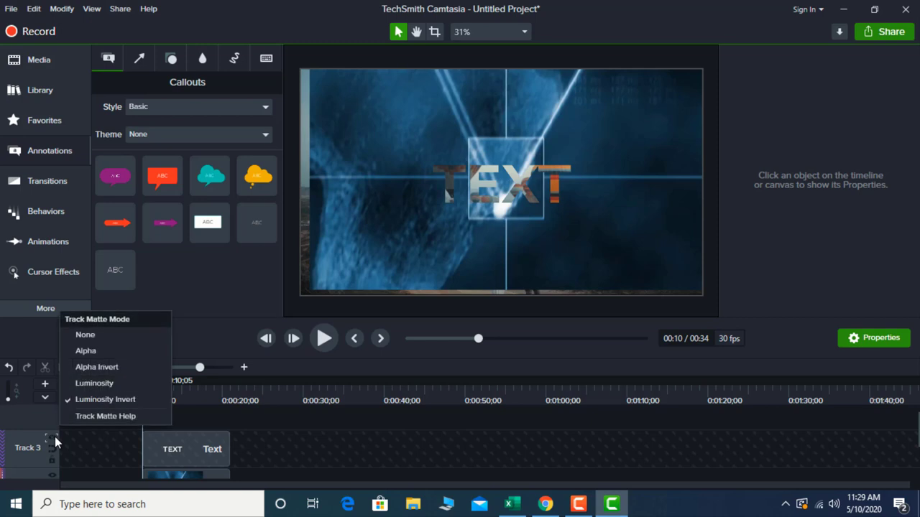
pyautogui.click(114, 334)
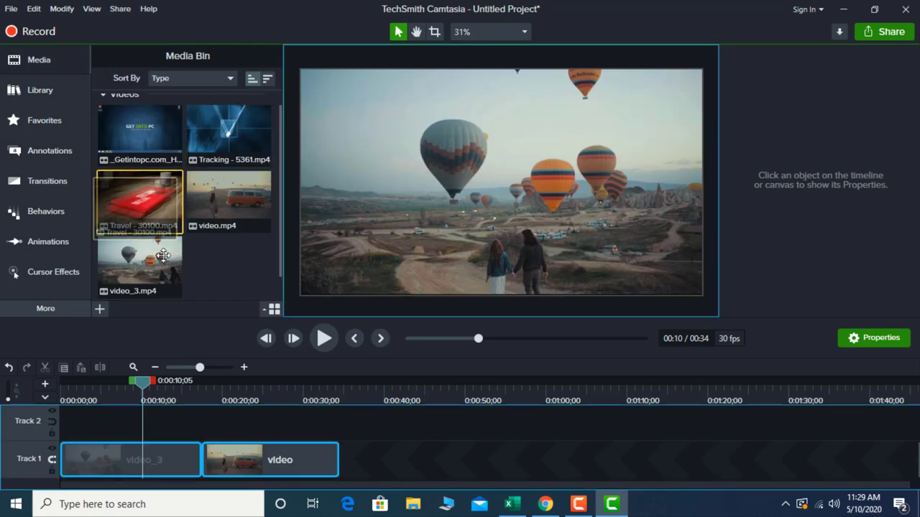
# Try placing the Travel - 30100 and Tracking - 5361 clips on Track 2 above video_3, and delete the added clip.
pyautogui.moveTo(140, 201); pyautogui.dragTo(158, 452)
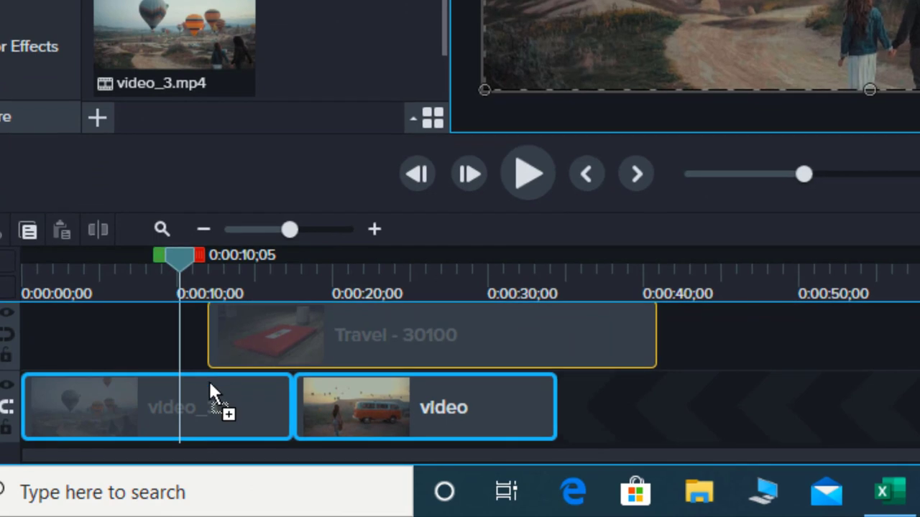
pyautogui.moveTo(209, 383); pyautogui.dragTo(289, 381)
pyautogui.moveTo(410, 410); pyautogui.dragTo(197, 368)
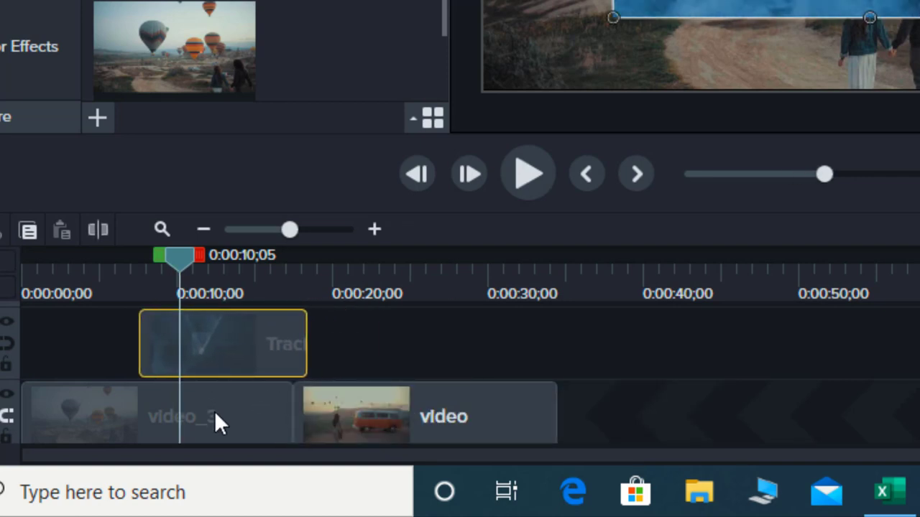
pyautogui.press('Delete')
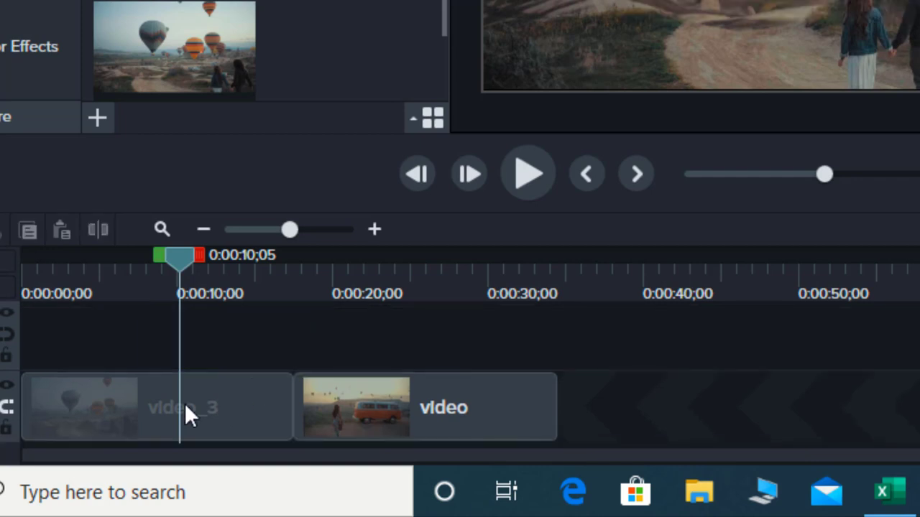
# Convert the video_3 and video clips on Track 1 to placeholders, and place Tracking - 5361.mp4 onto the first placeholder.
pyautogui.click(393, 431)
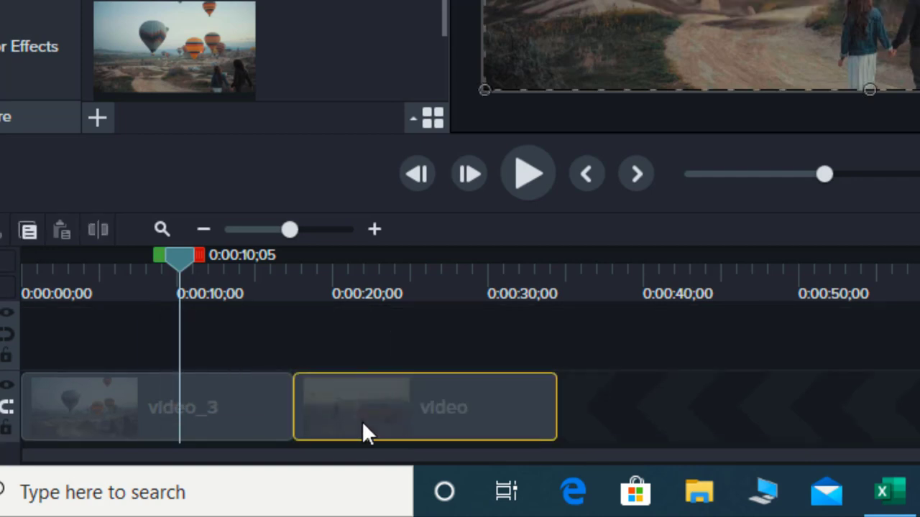
pyautogui.moveTo(224, 340); pyautogui.dragTo(383, 400)
pyautogui.rightClick(382, 412)
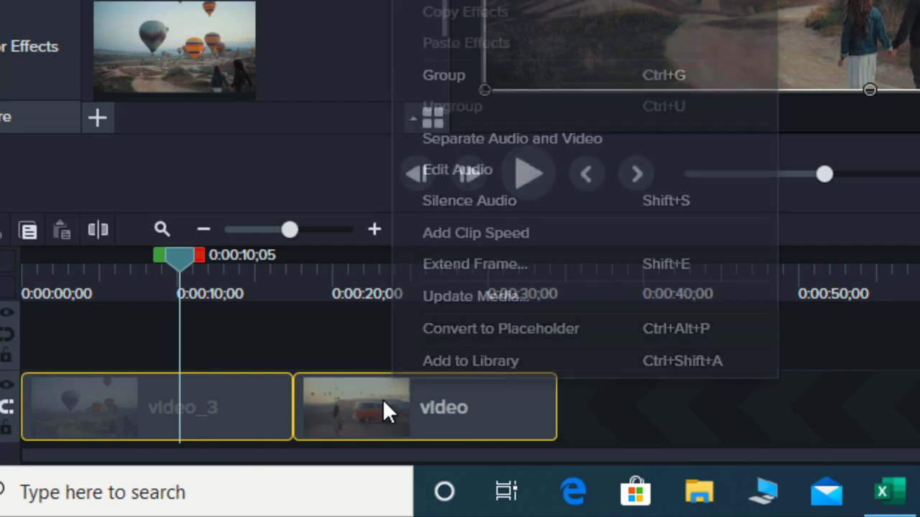
pyautogui.click(514, 334)
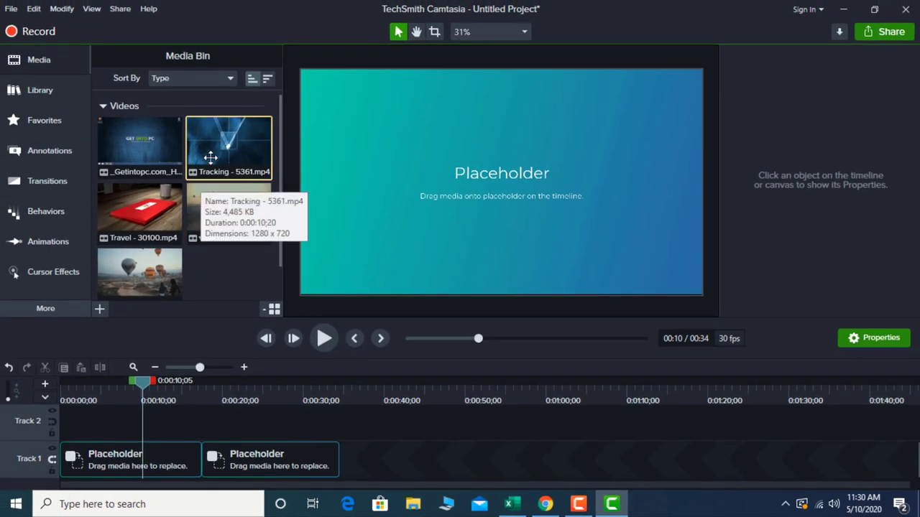
pyautogui.moveTo(211, 157); pyautogui.dragTo(144, 458)
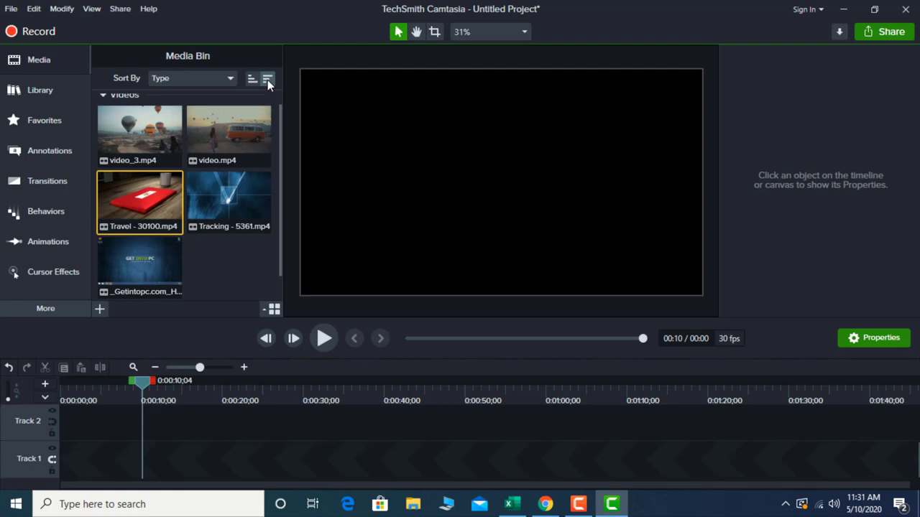
# Toggle the Media Bin between ascending and descending order, ending on descending, and sort the media by Name.
pyautogui.click(252, 81)
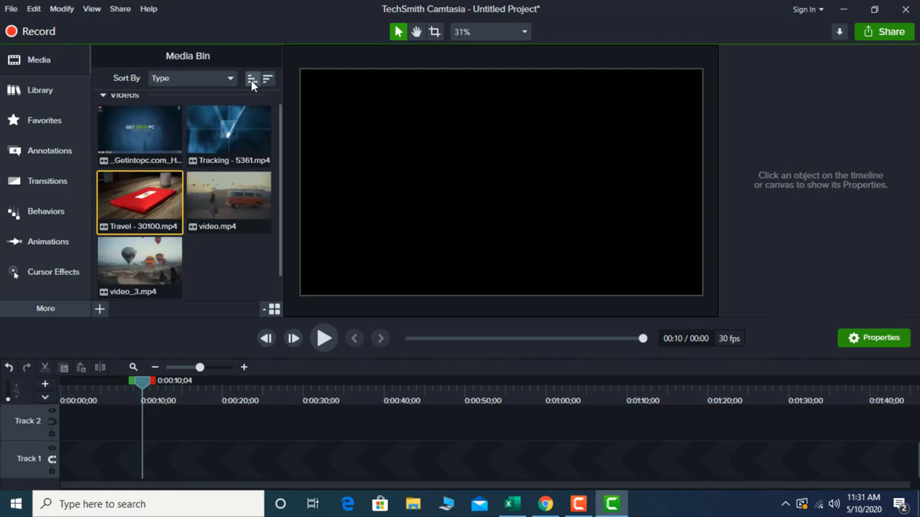
pyautogui.click(263, 80)
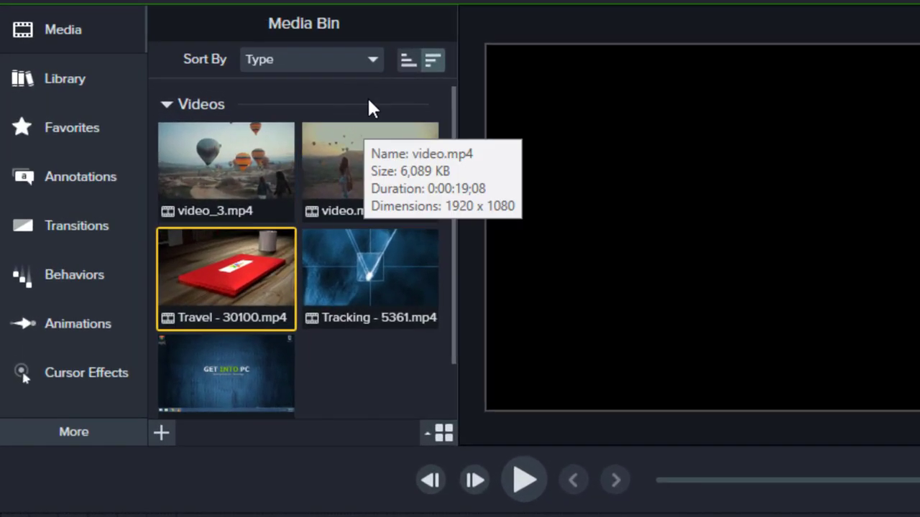
pyautogui.click(371, 63)
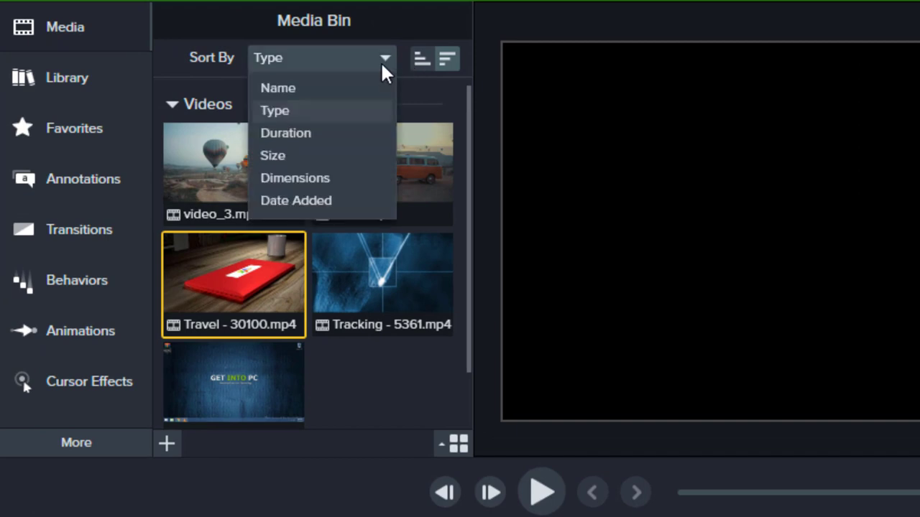
pyautogui.click(311, 89)
pyautogui.scroll(1, 359, 236)
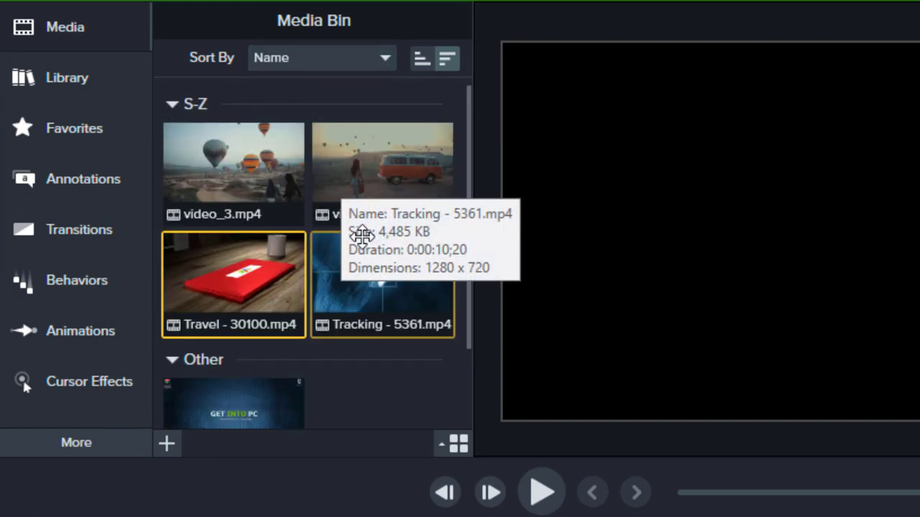
# Switch the Media Bin view through single large, small and smallest thumbnails, ending on the details list.
pyautogui.click(456, 446)
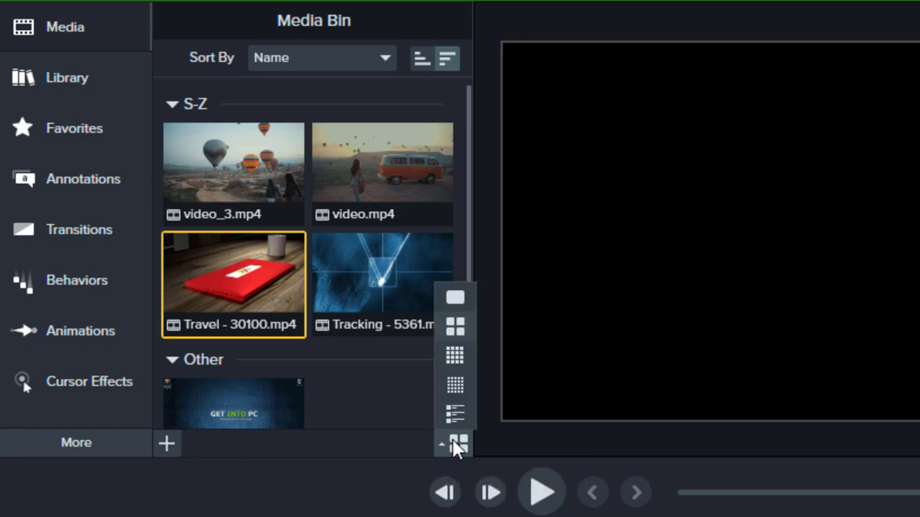
pyautogui.click(455, 297)
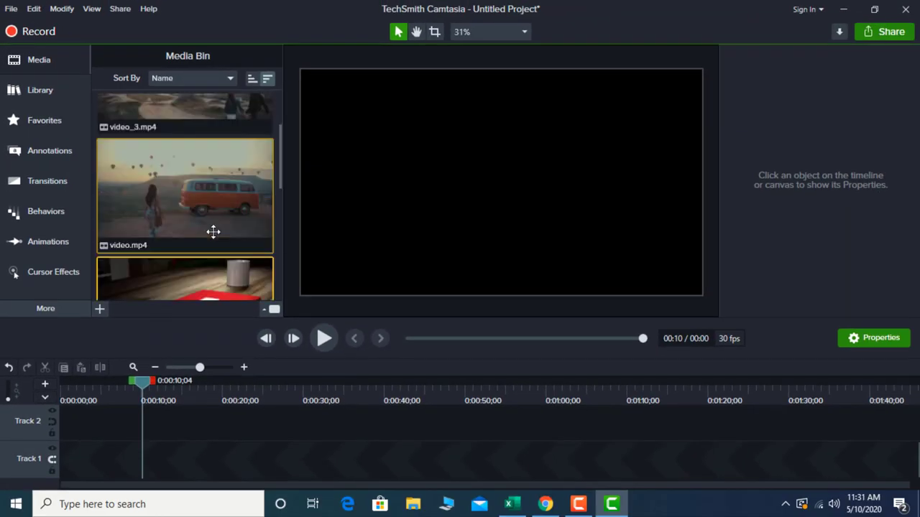
pyautogui.click(274, 310)
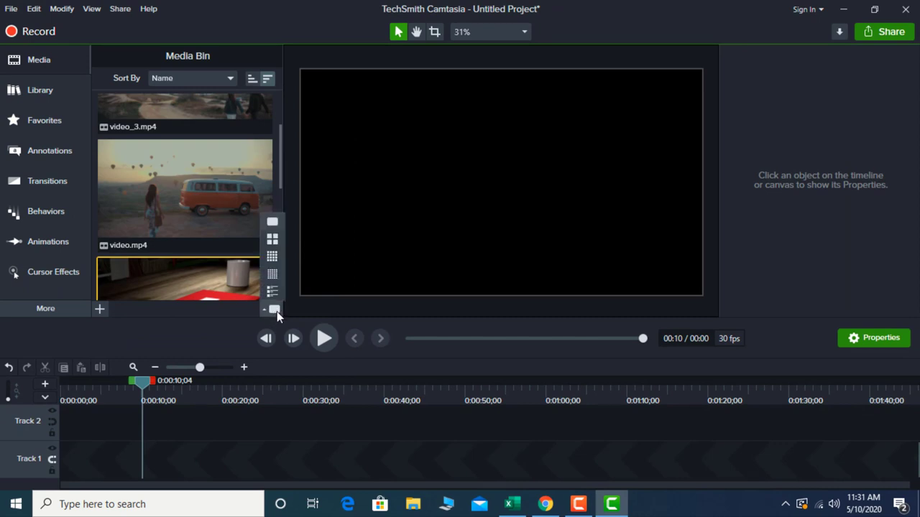
pyautogui.click(272, 257)
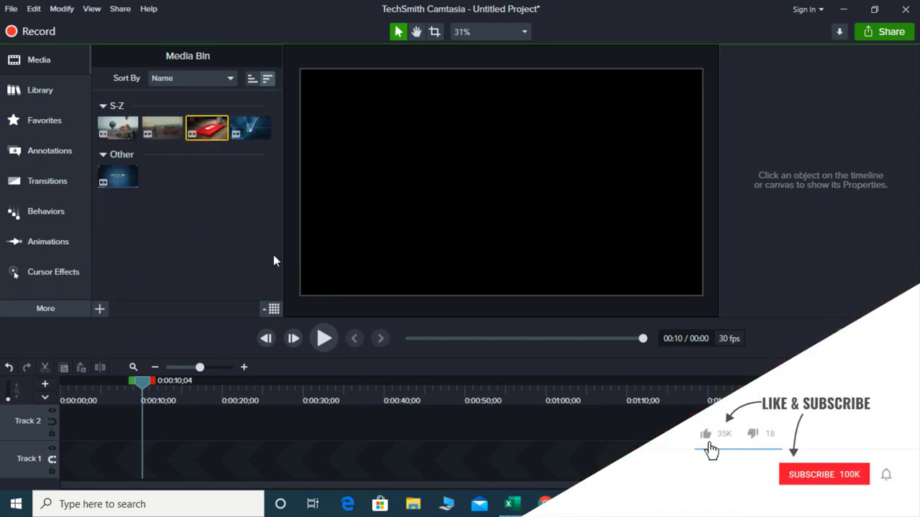
pyautogui.click(276, 309)
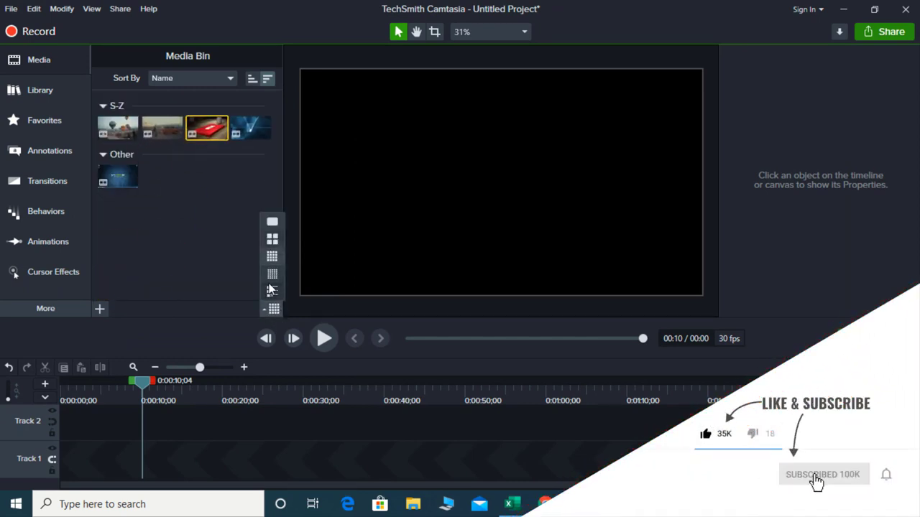
pyautogui.click(270, 275)
pyautogui.click(274, 309)
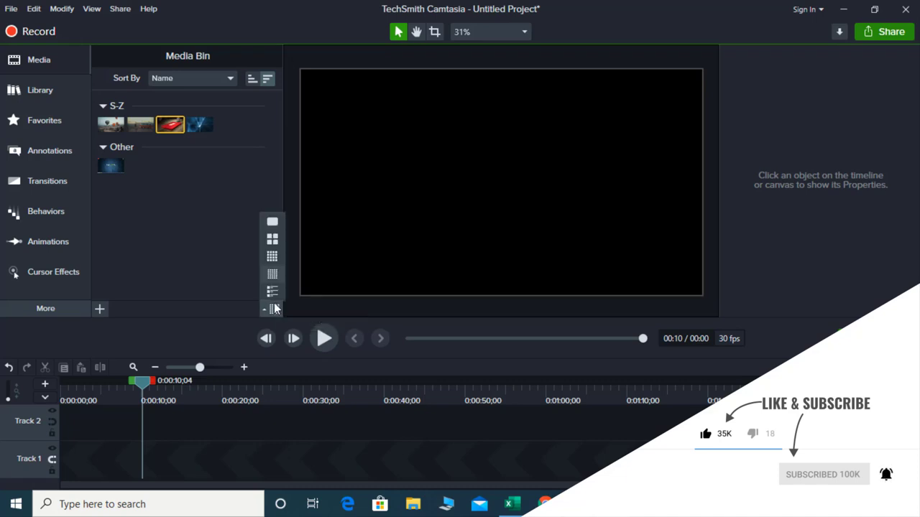
pyautogui.click(272, 291)
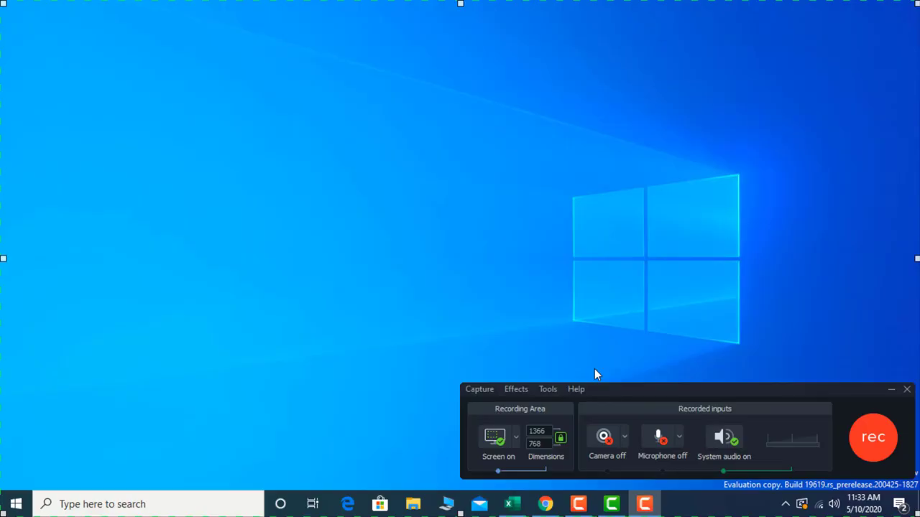
# Move the new recorder window to the middle of the screen, and bring up the running recording's window near the lower-right corner.
pyautogui.moveTo(736, 394); pyautogui.dragTo(483, 203)
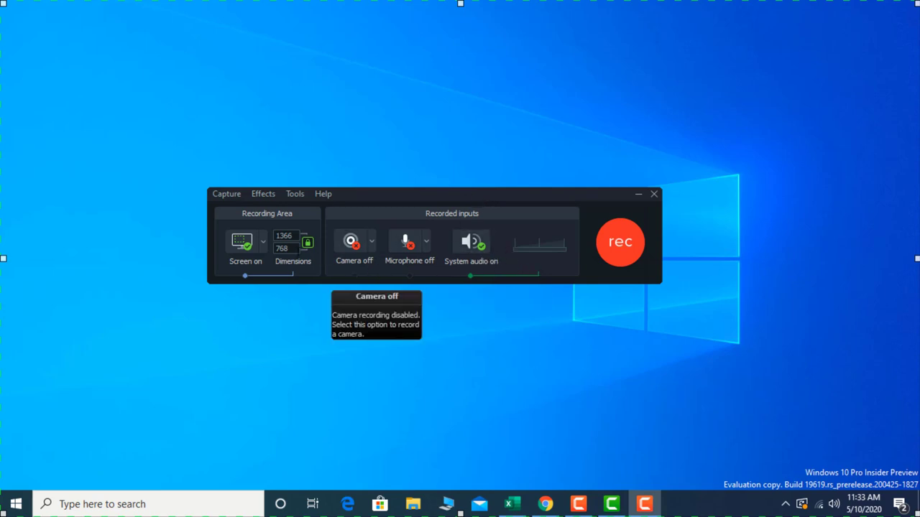
pyautogui.click(579, 504)
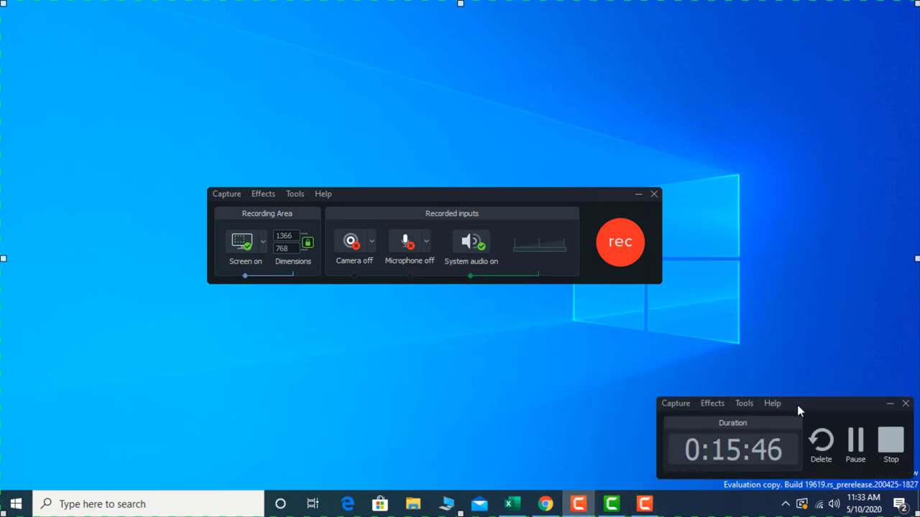
pyautogui.moveTo(797, 405); pyautogui.dragTo(808, 424)
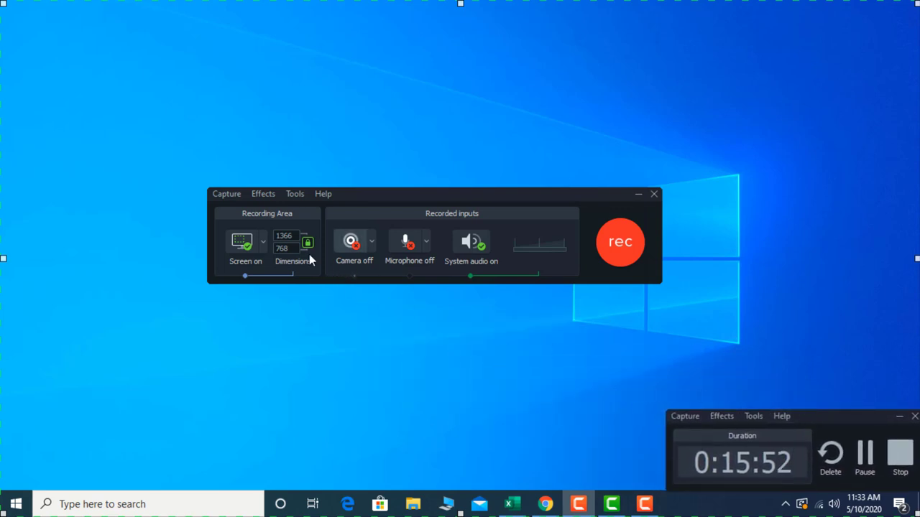
# Examine the recorder's recording area presets and the audio device choices in its input options, and close the options.
pyautogui.click(263, 242)
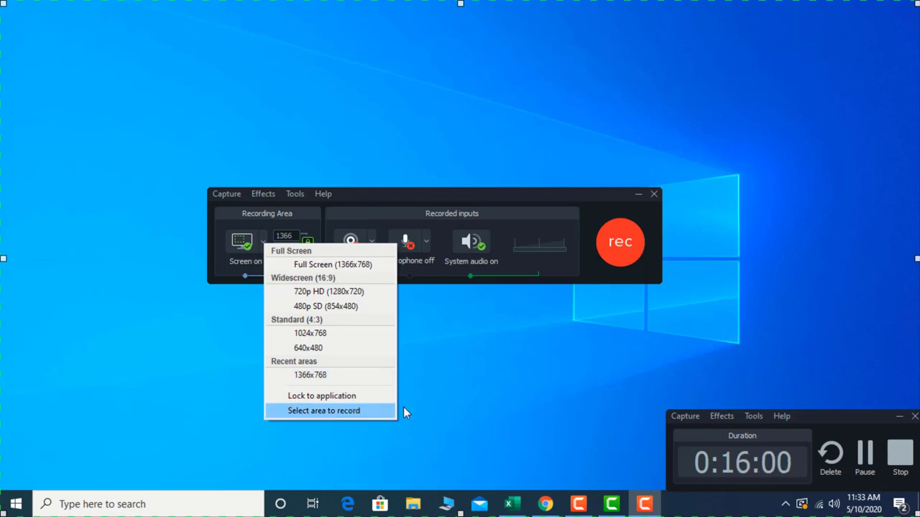
pyautogui.click(423, 395)
pyautogui.rightClick(377, 251)
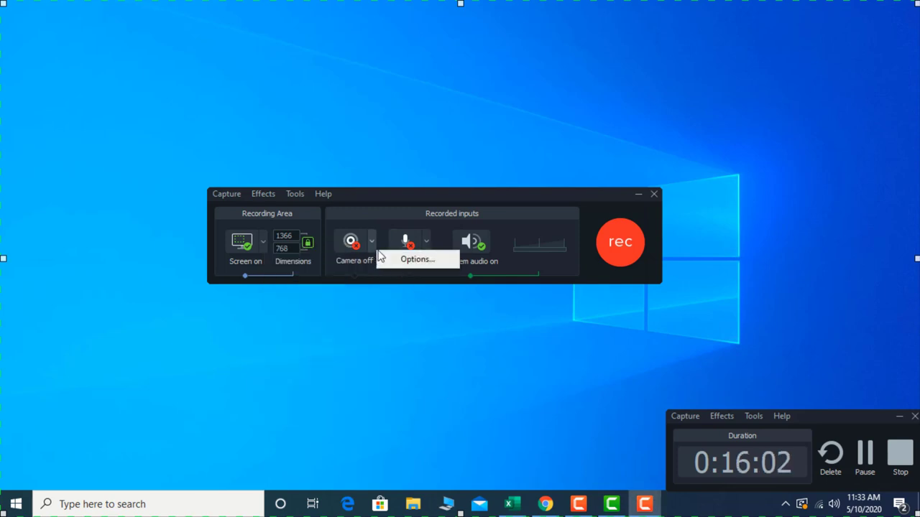
pyautogui.click(424, 261)
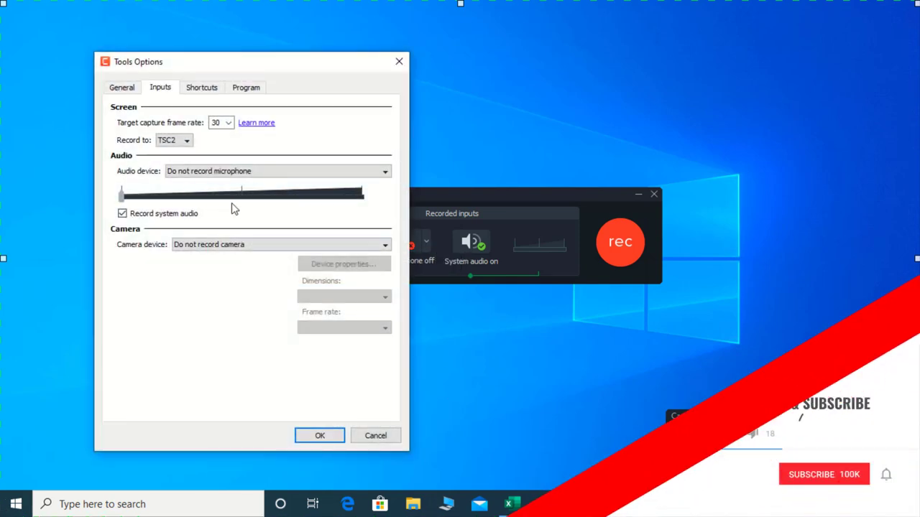
pyautogui.click(204, 173)
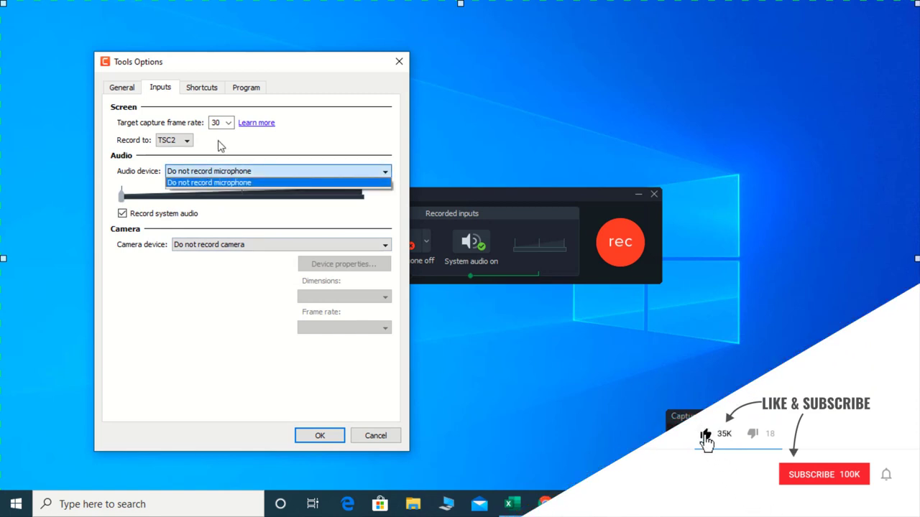
pyautogui.click(398, 63)
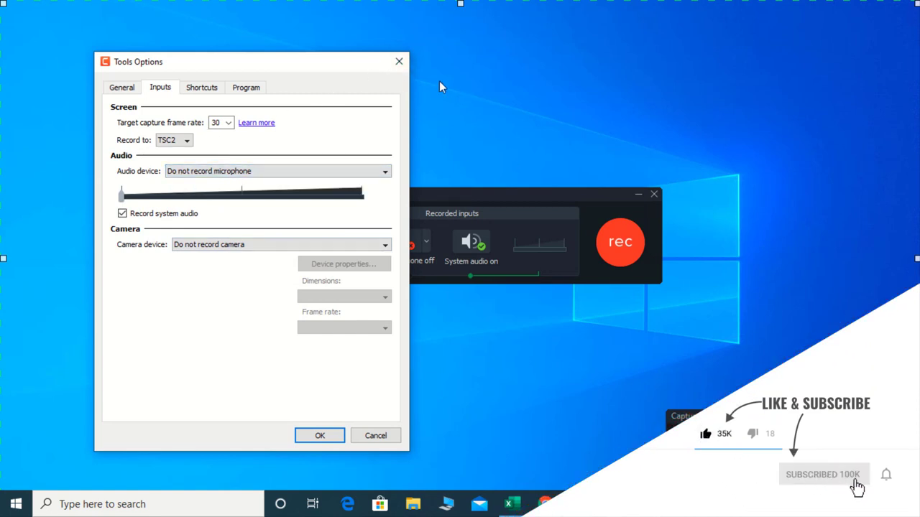
pyautogui.click(400, 63)
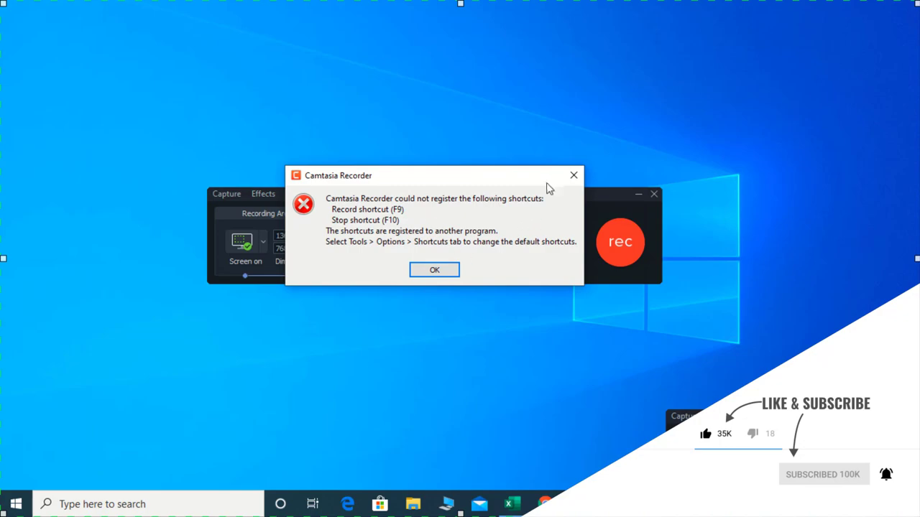